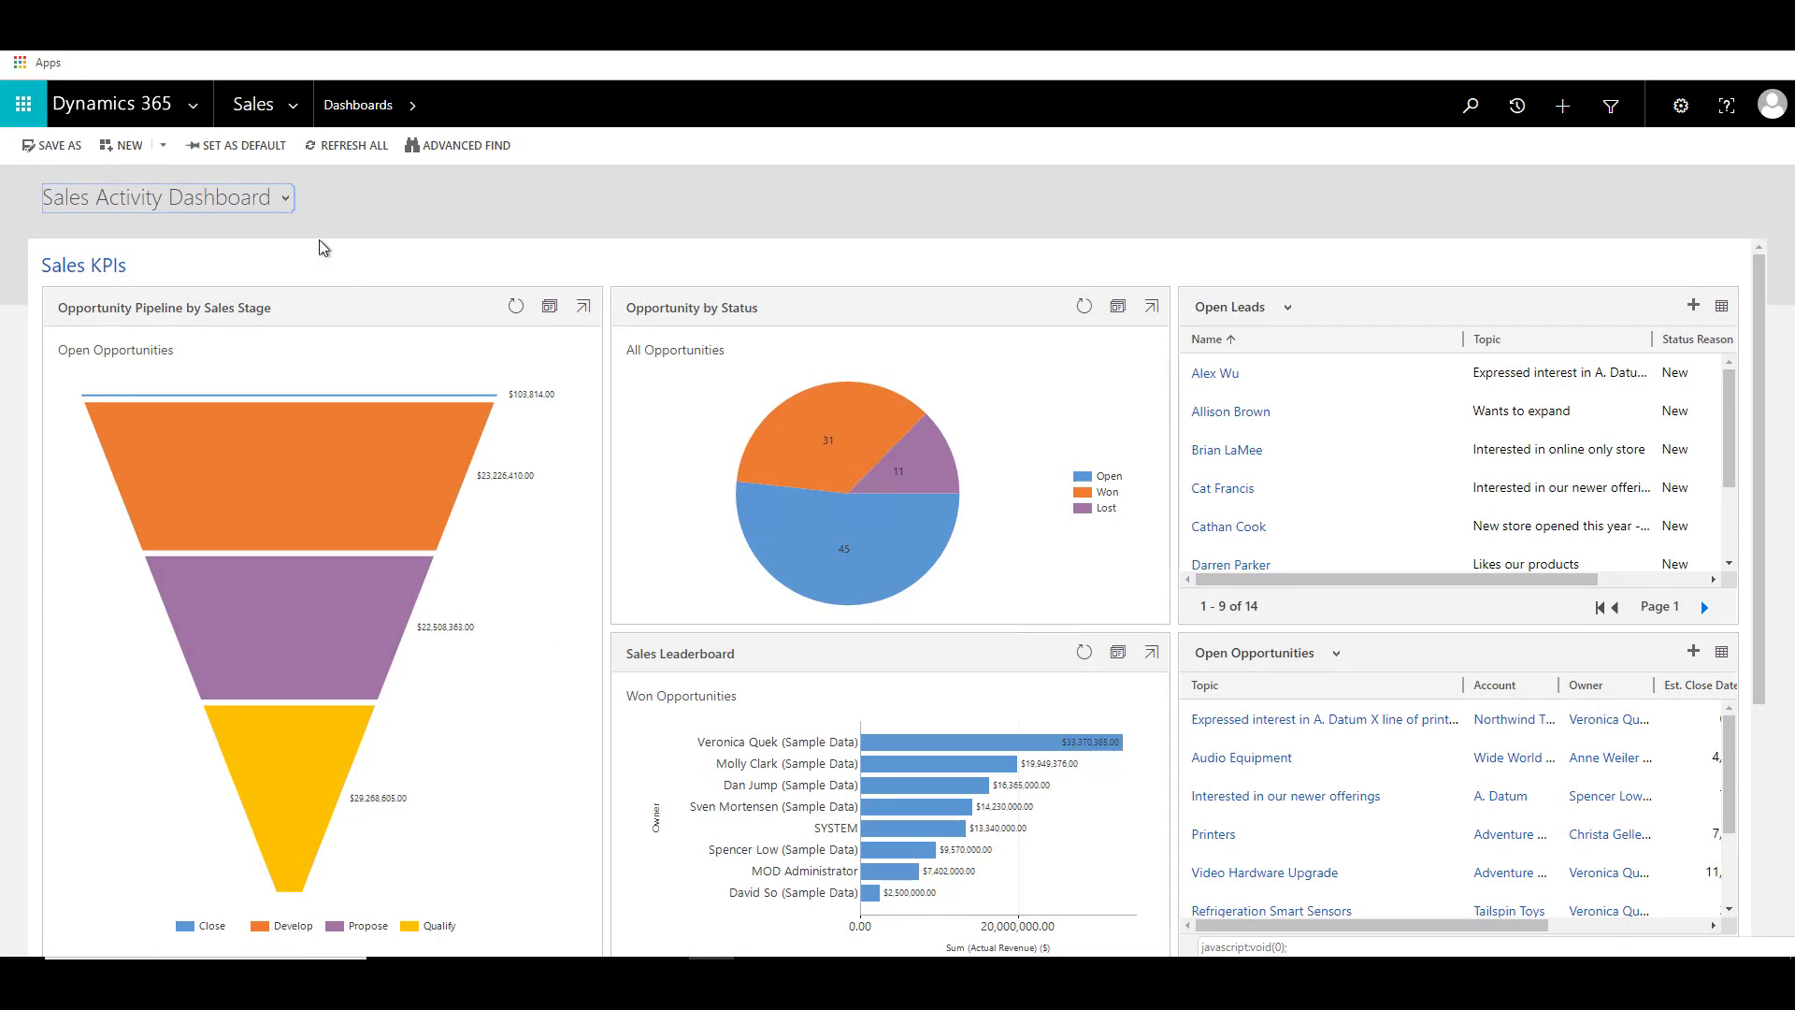
- Go to Settings > Security and open the Security Roles list
left_click(293, 108)
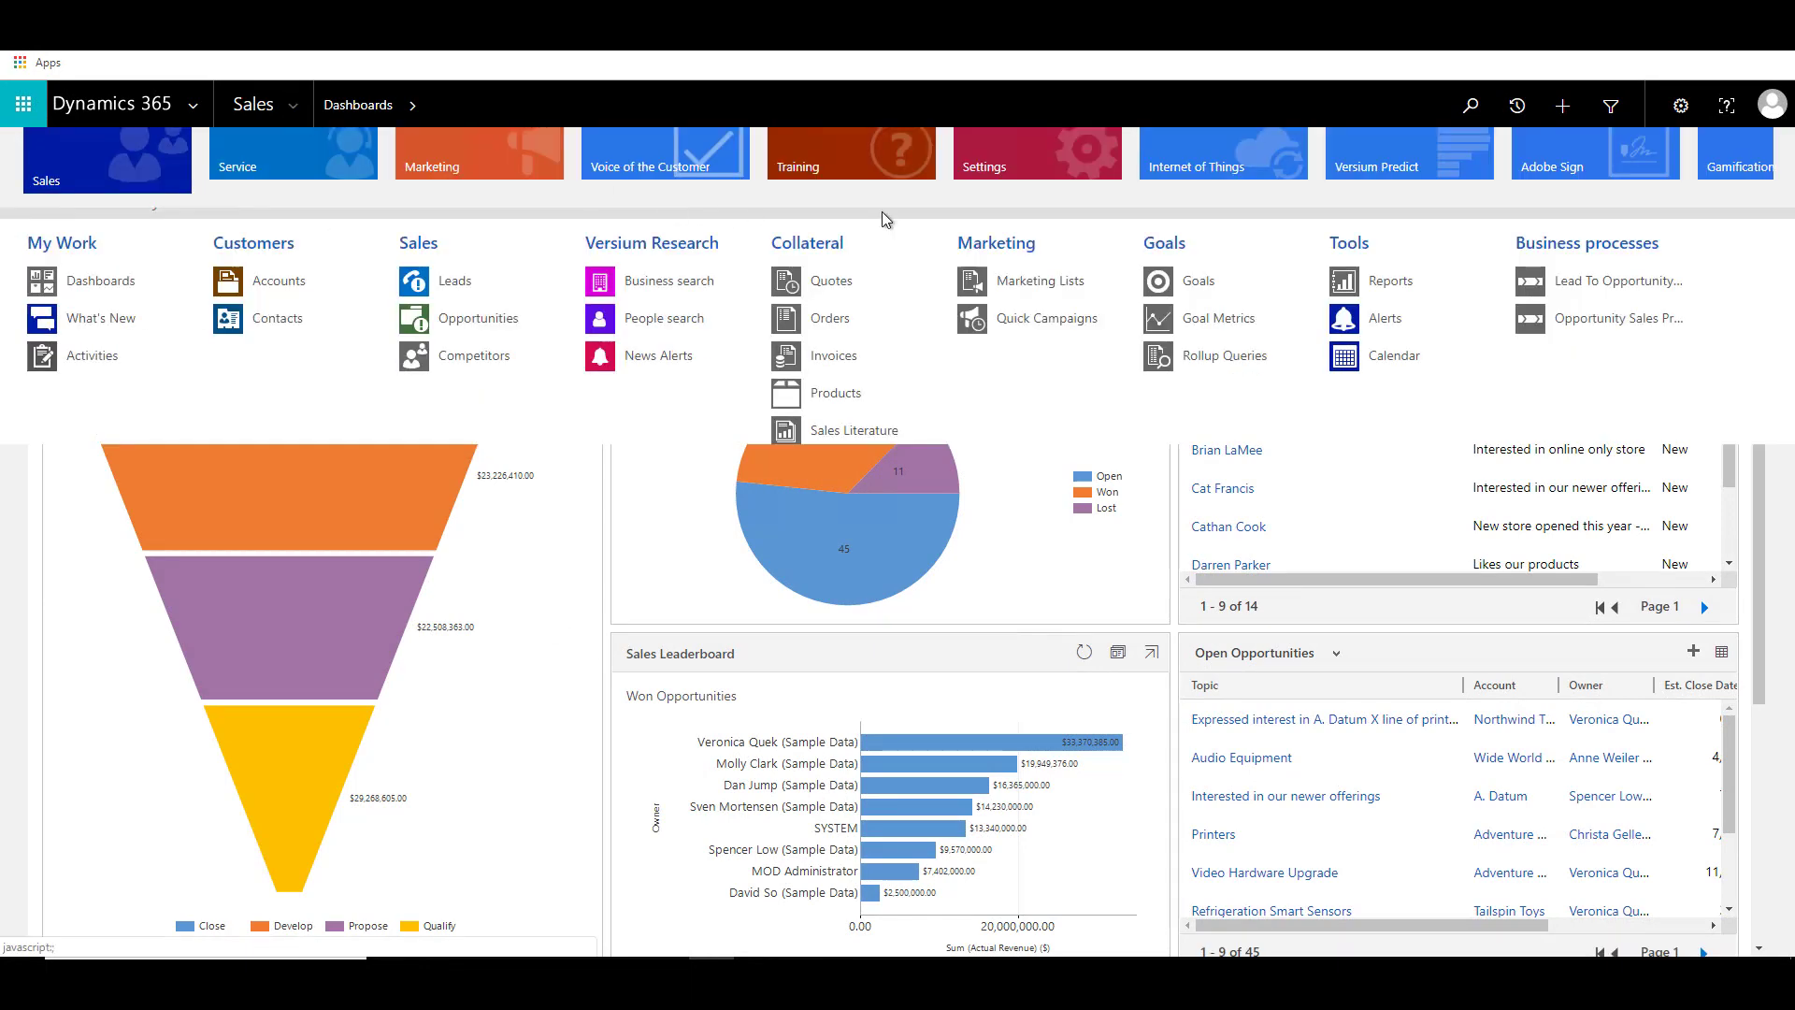
left_click(1021, 182)
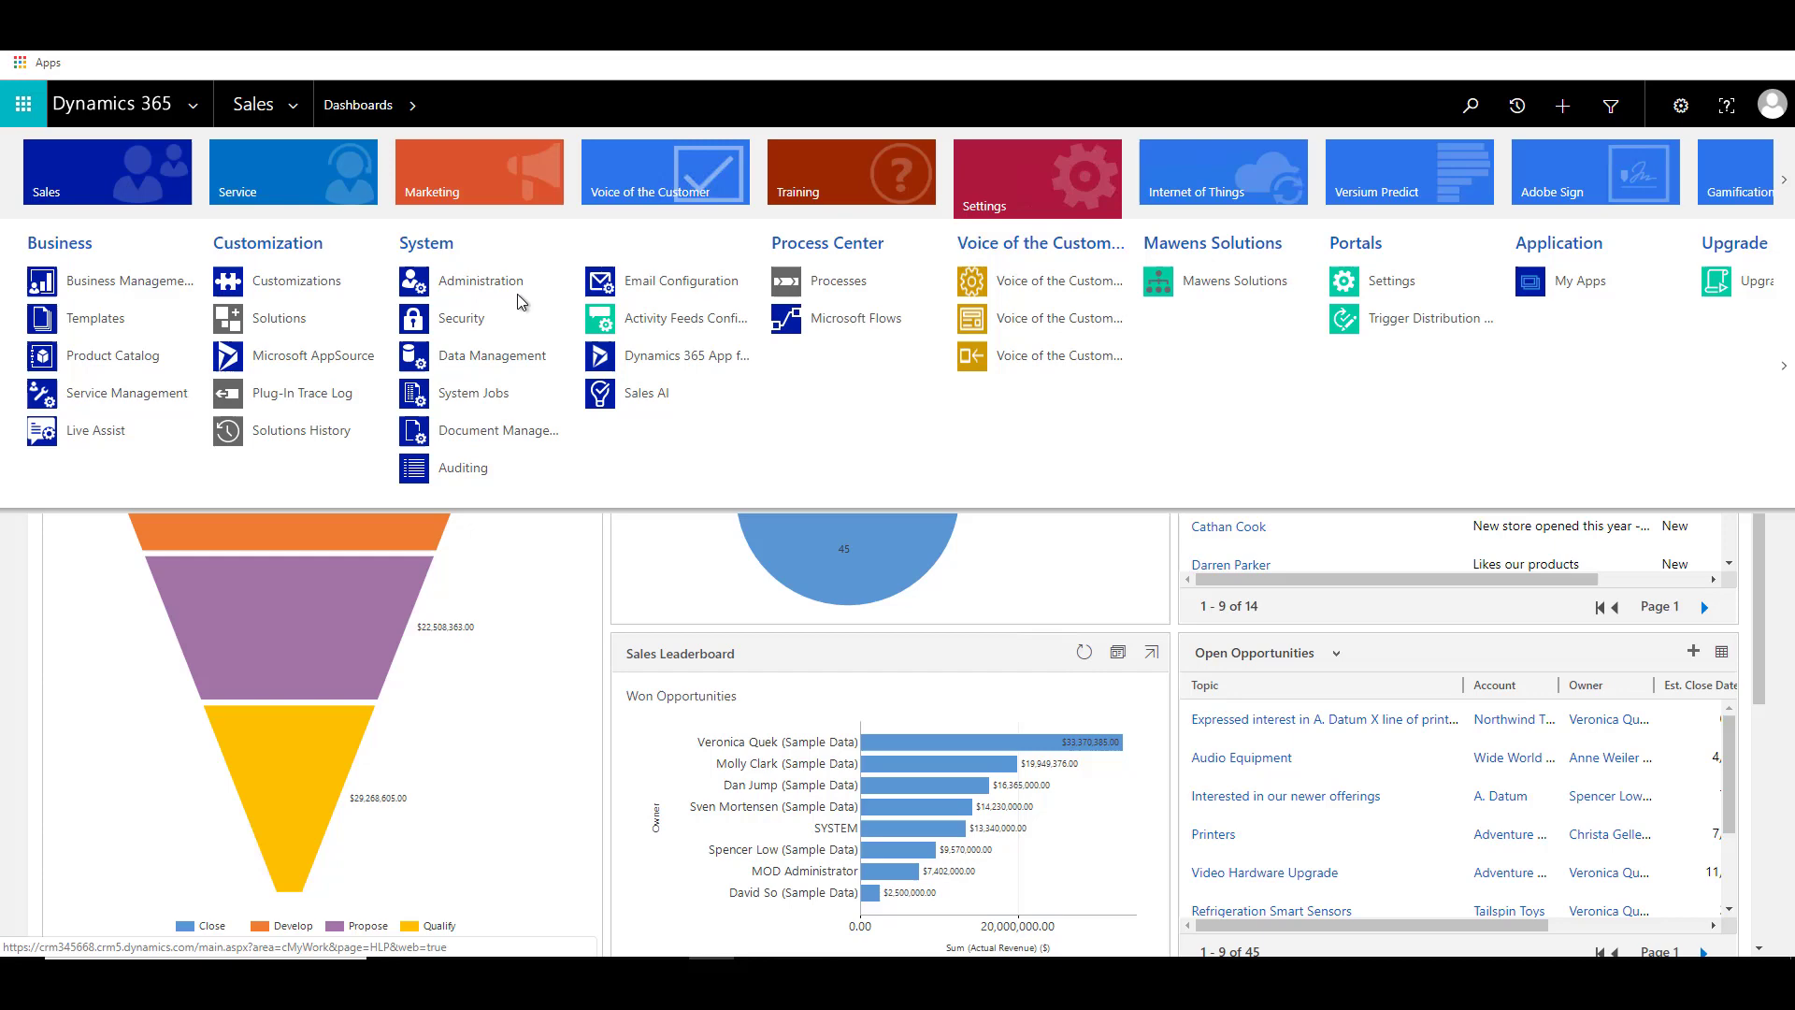
left_click(485, 313)
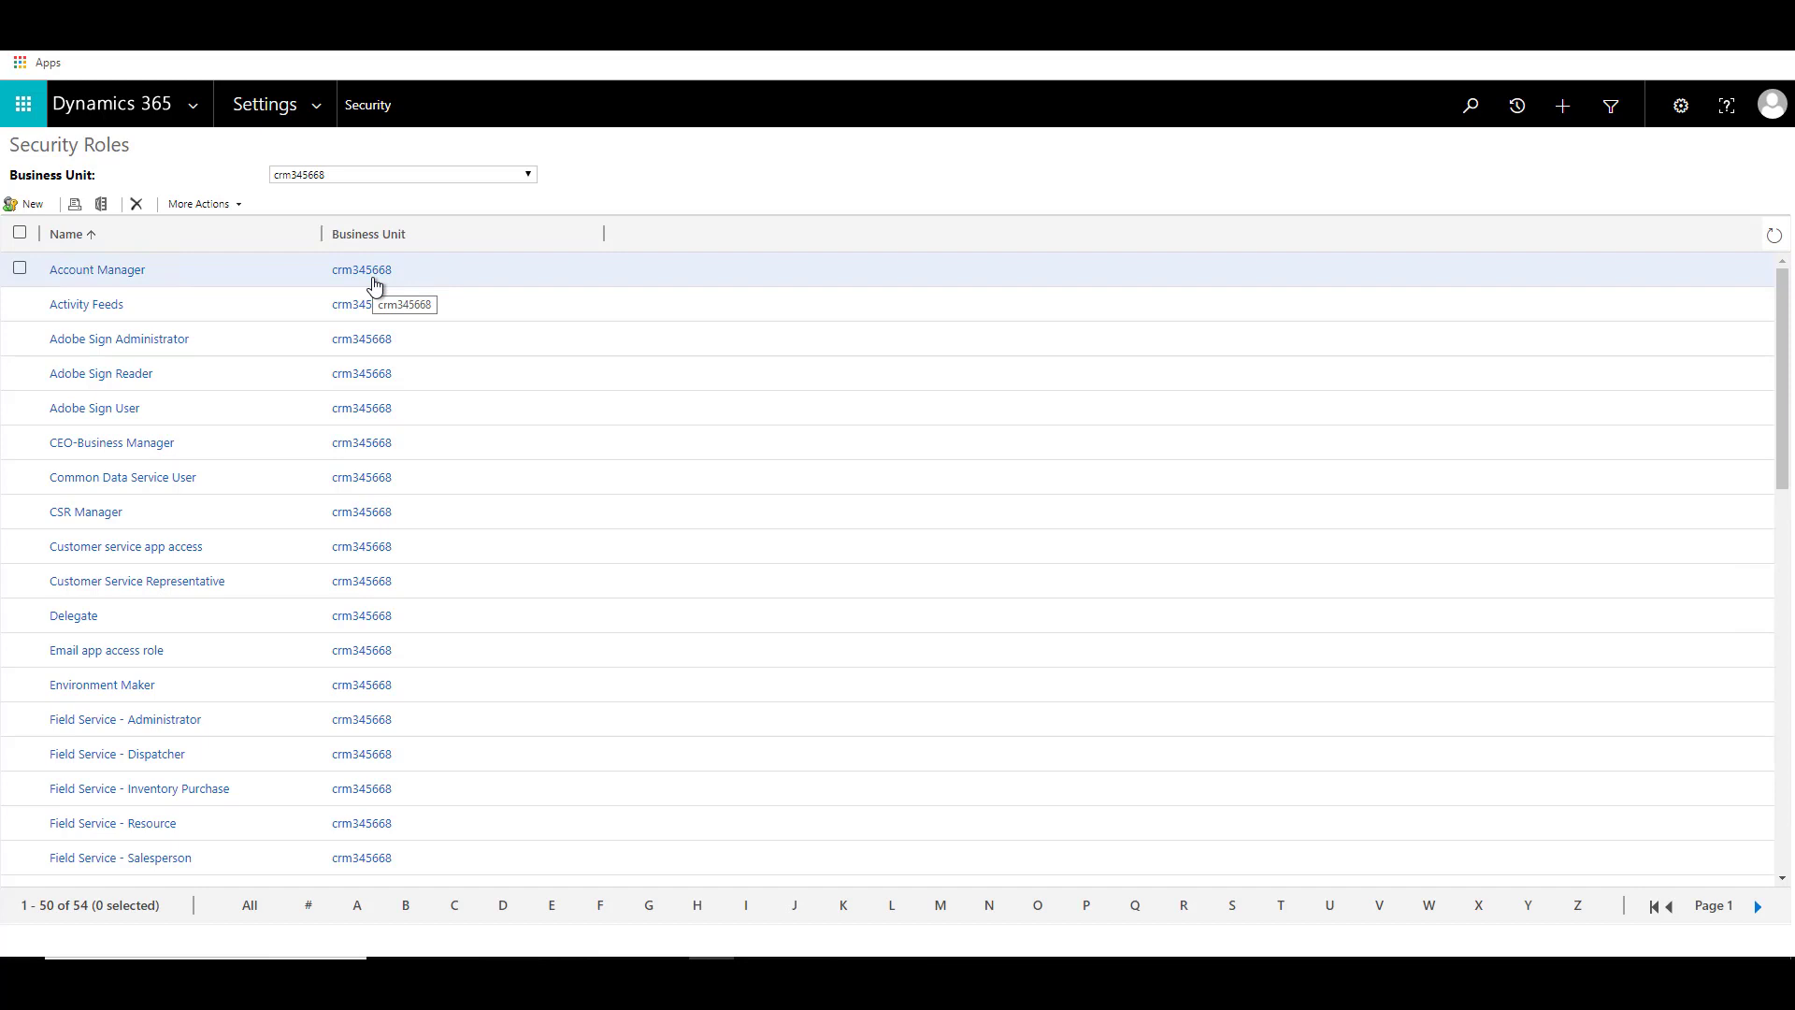
- Open the Account Manager role's Core Records tab and review its access-level key icons
left_click(97, 270)
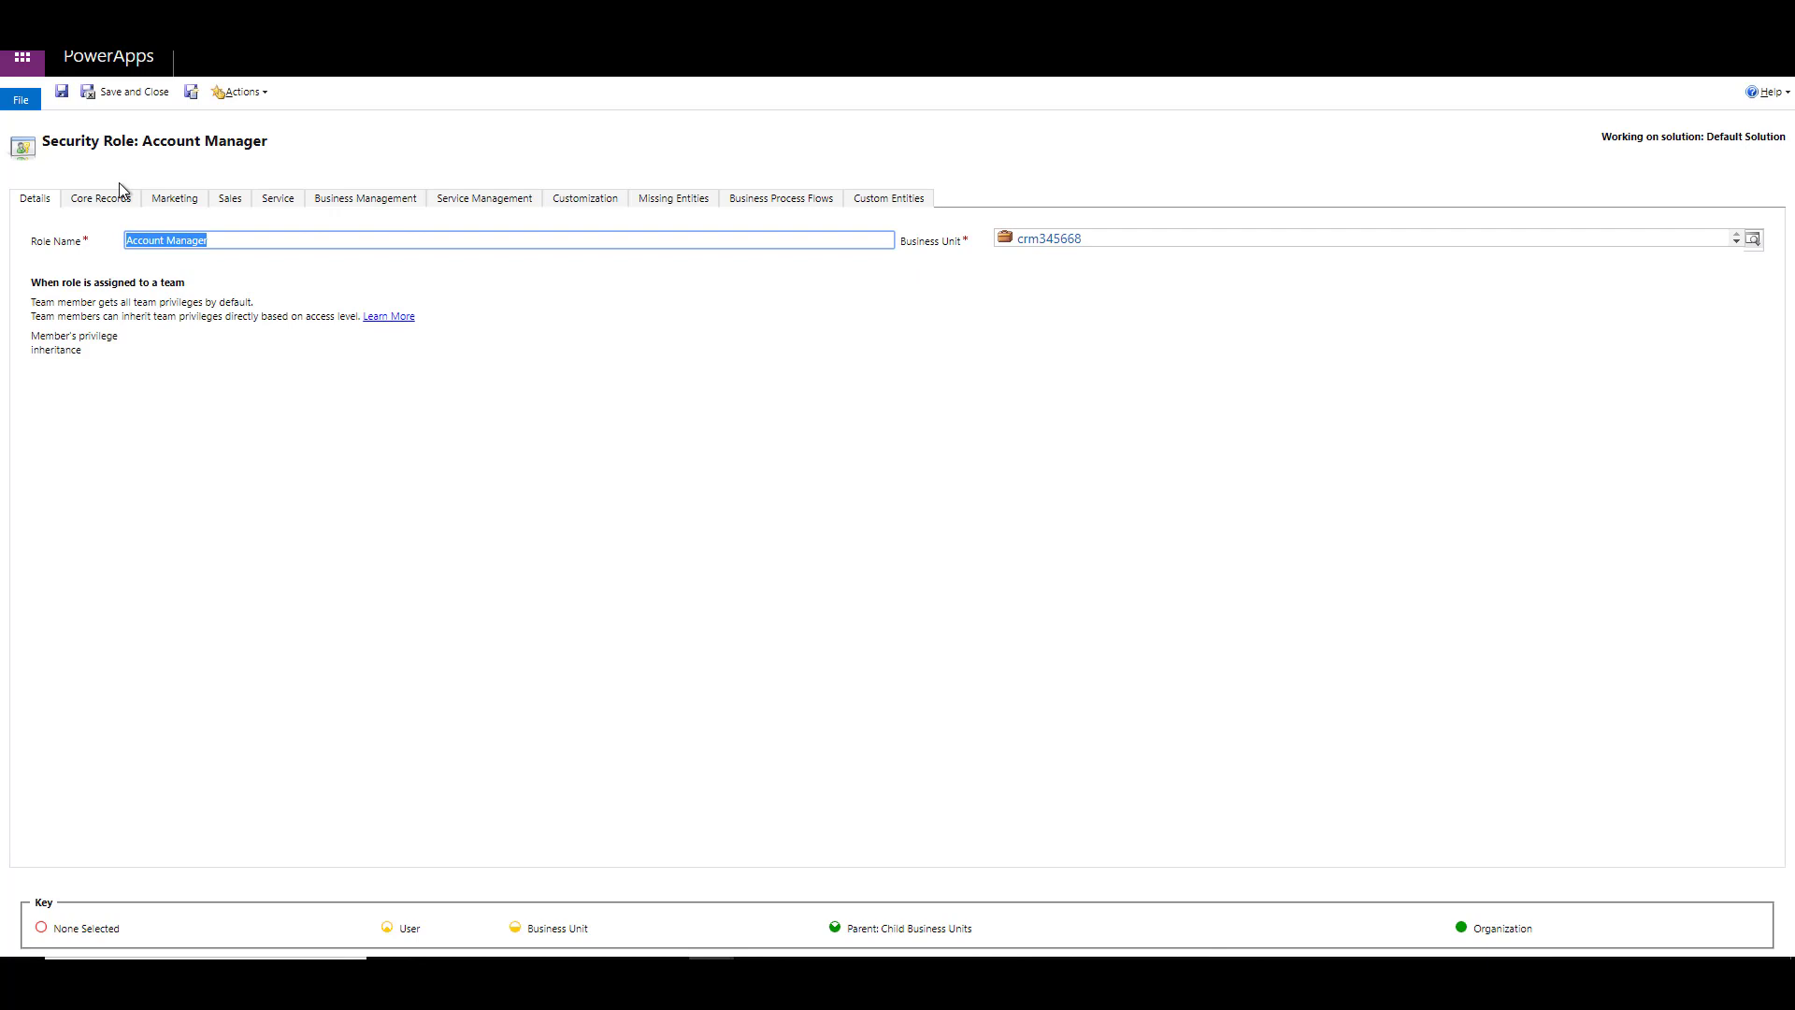
left_click(94, 200)
scroll(214, 692, "down", 5)
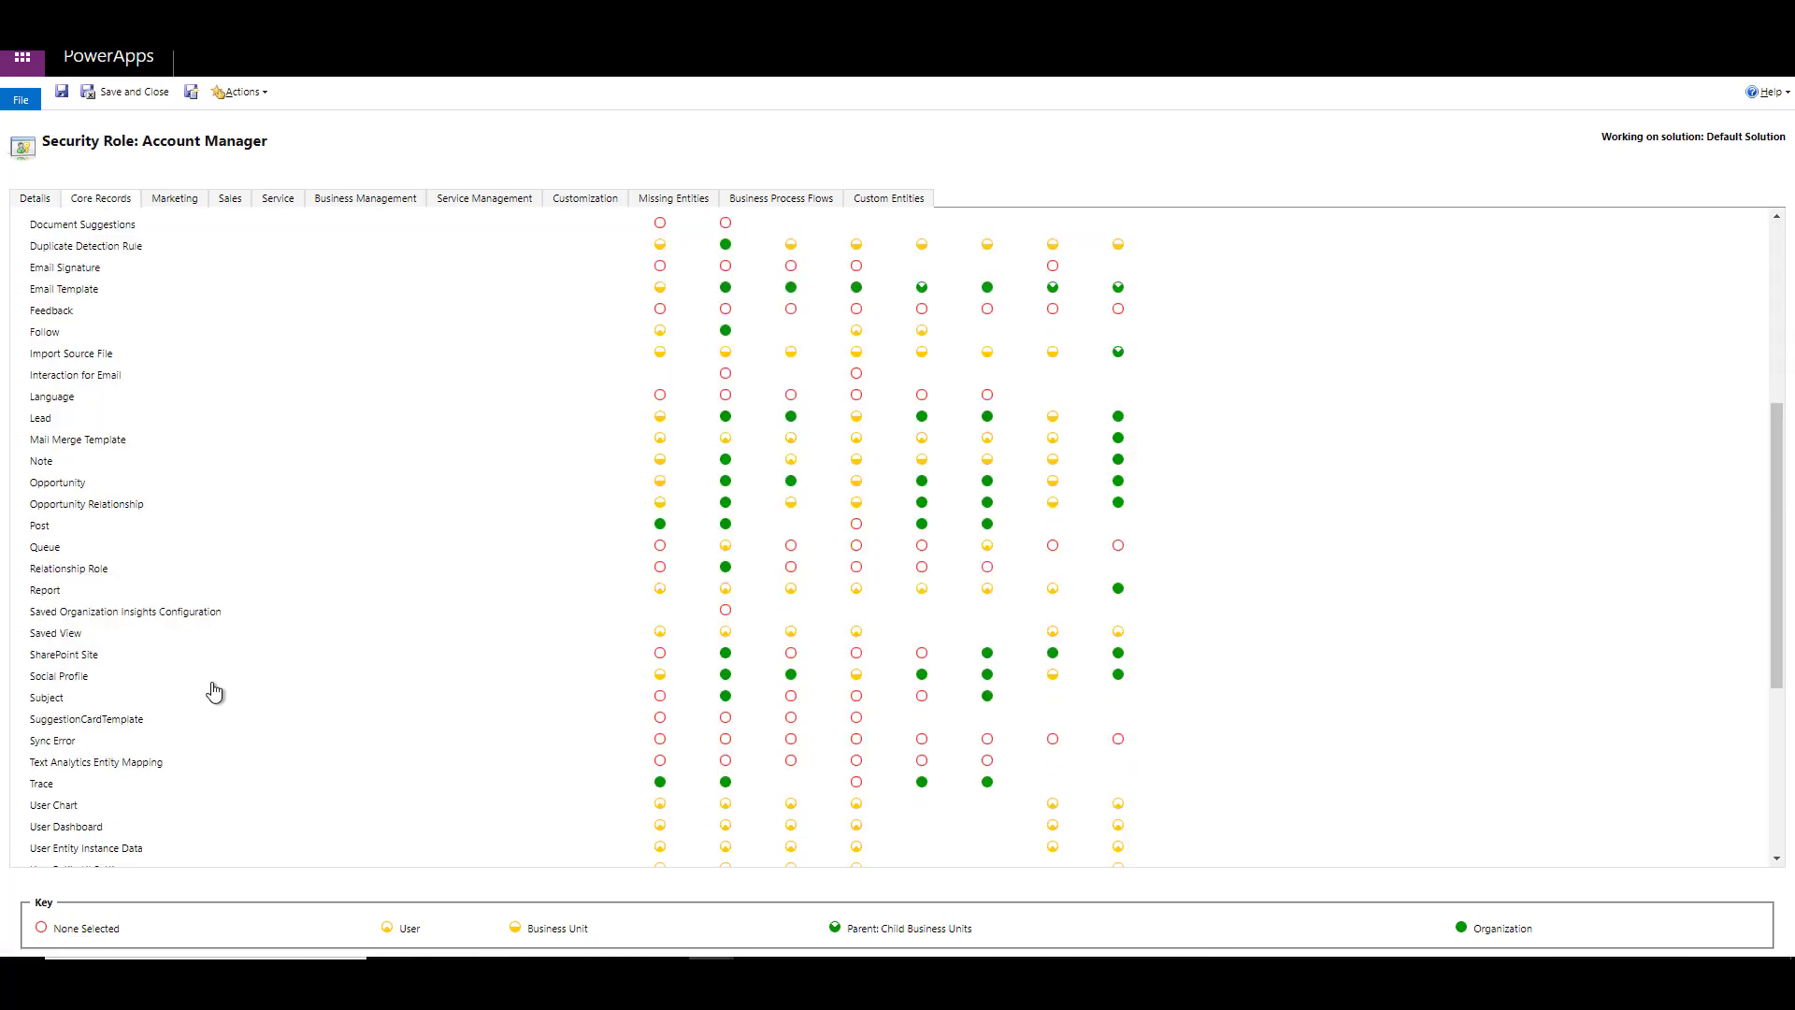
scroll(214, 692, "up", 5)
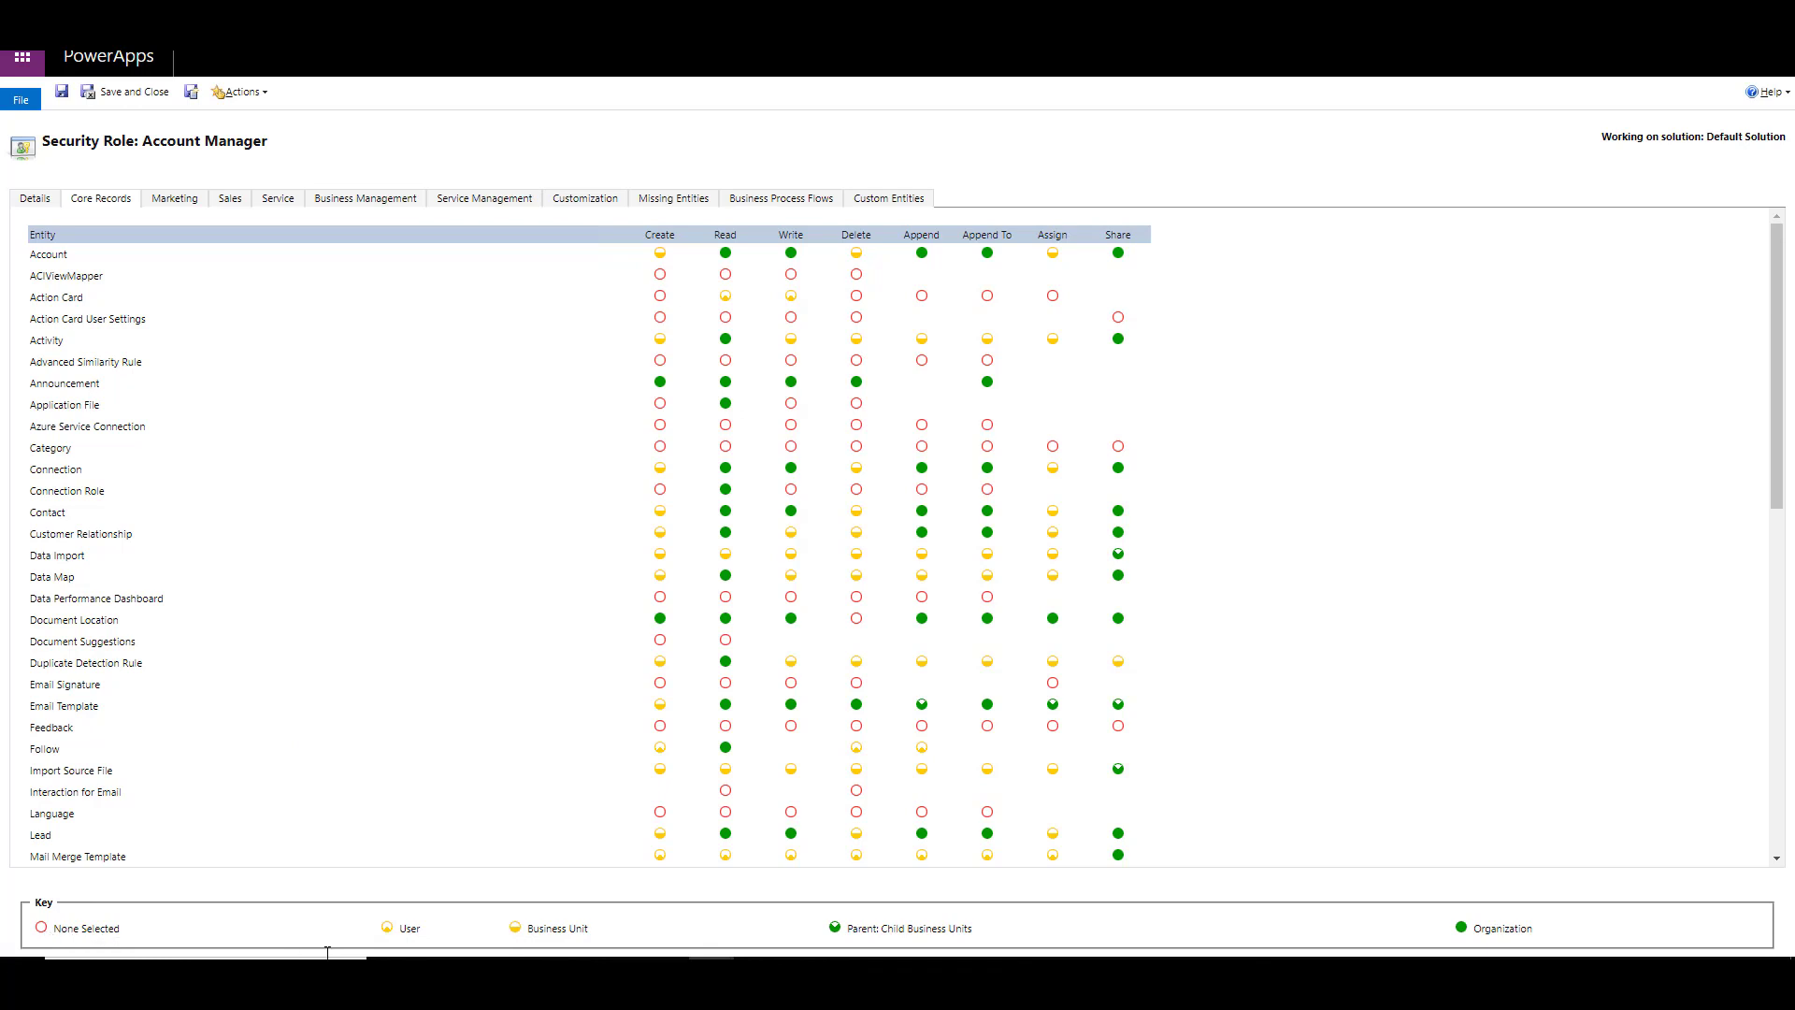
mouse_move(414, 940)
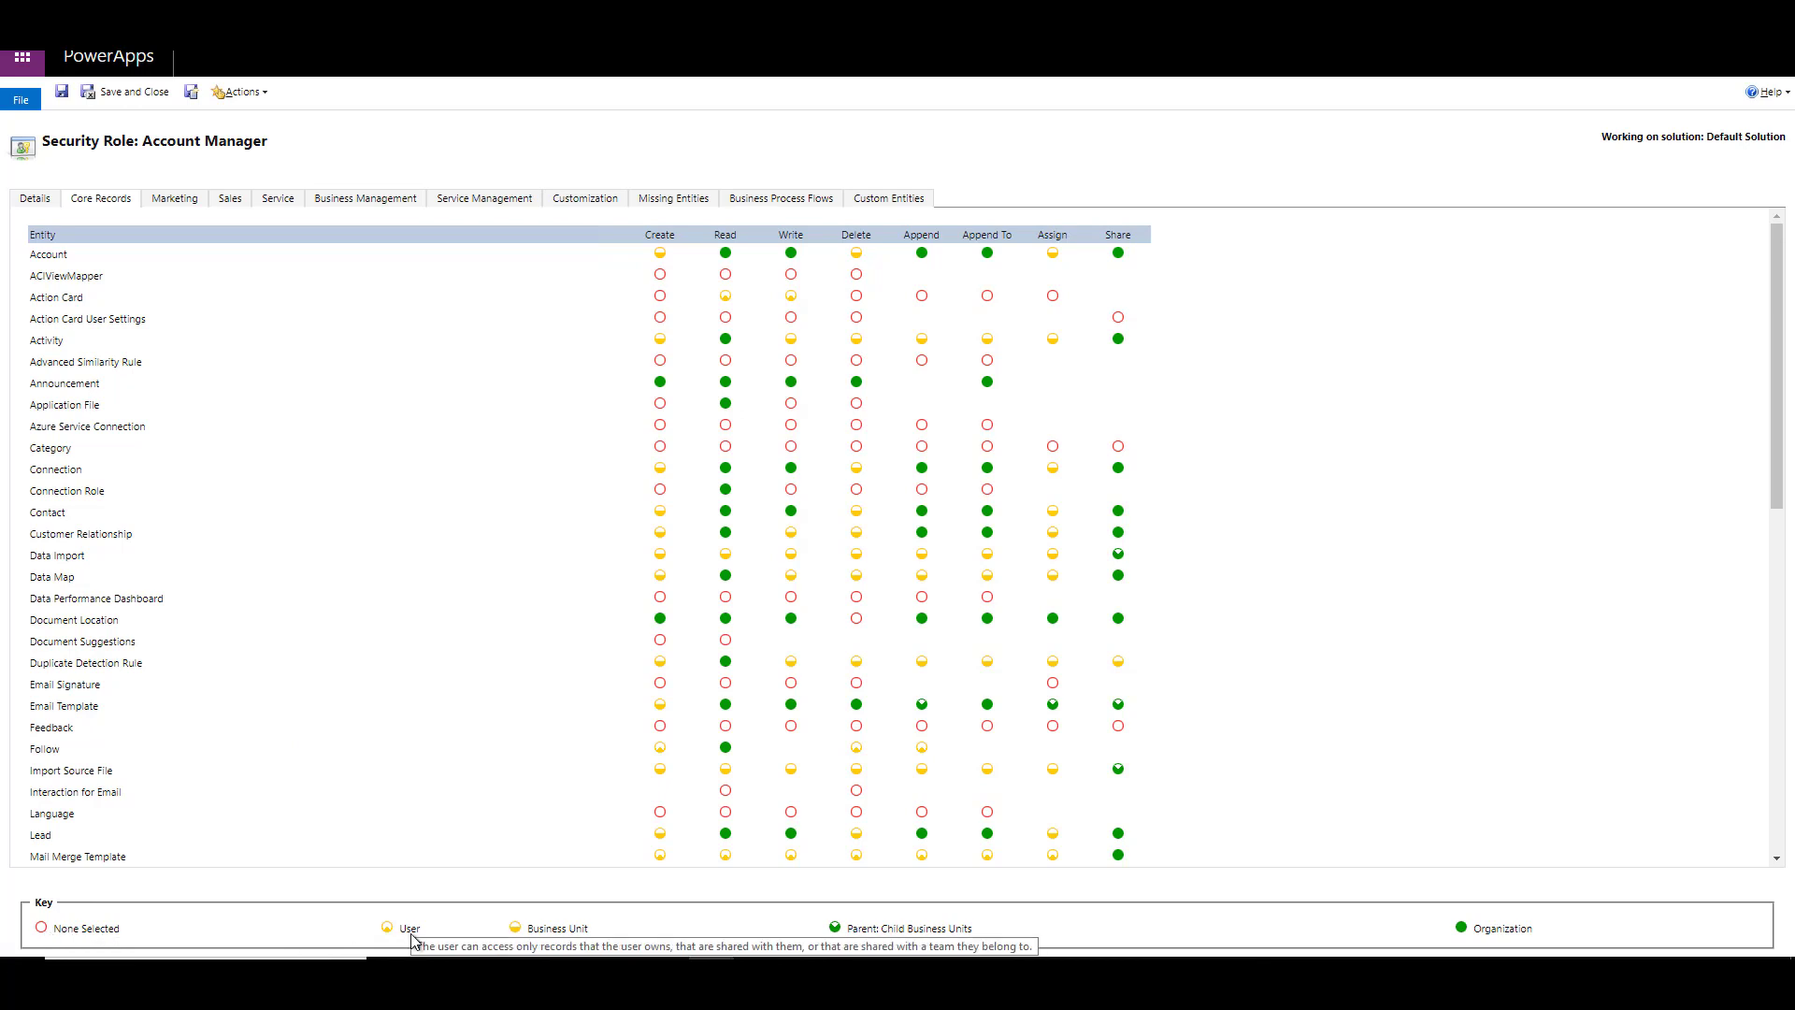
mouse_move(567, 935)
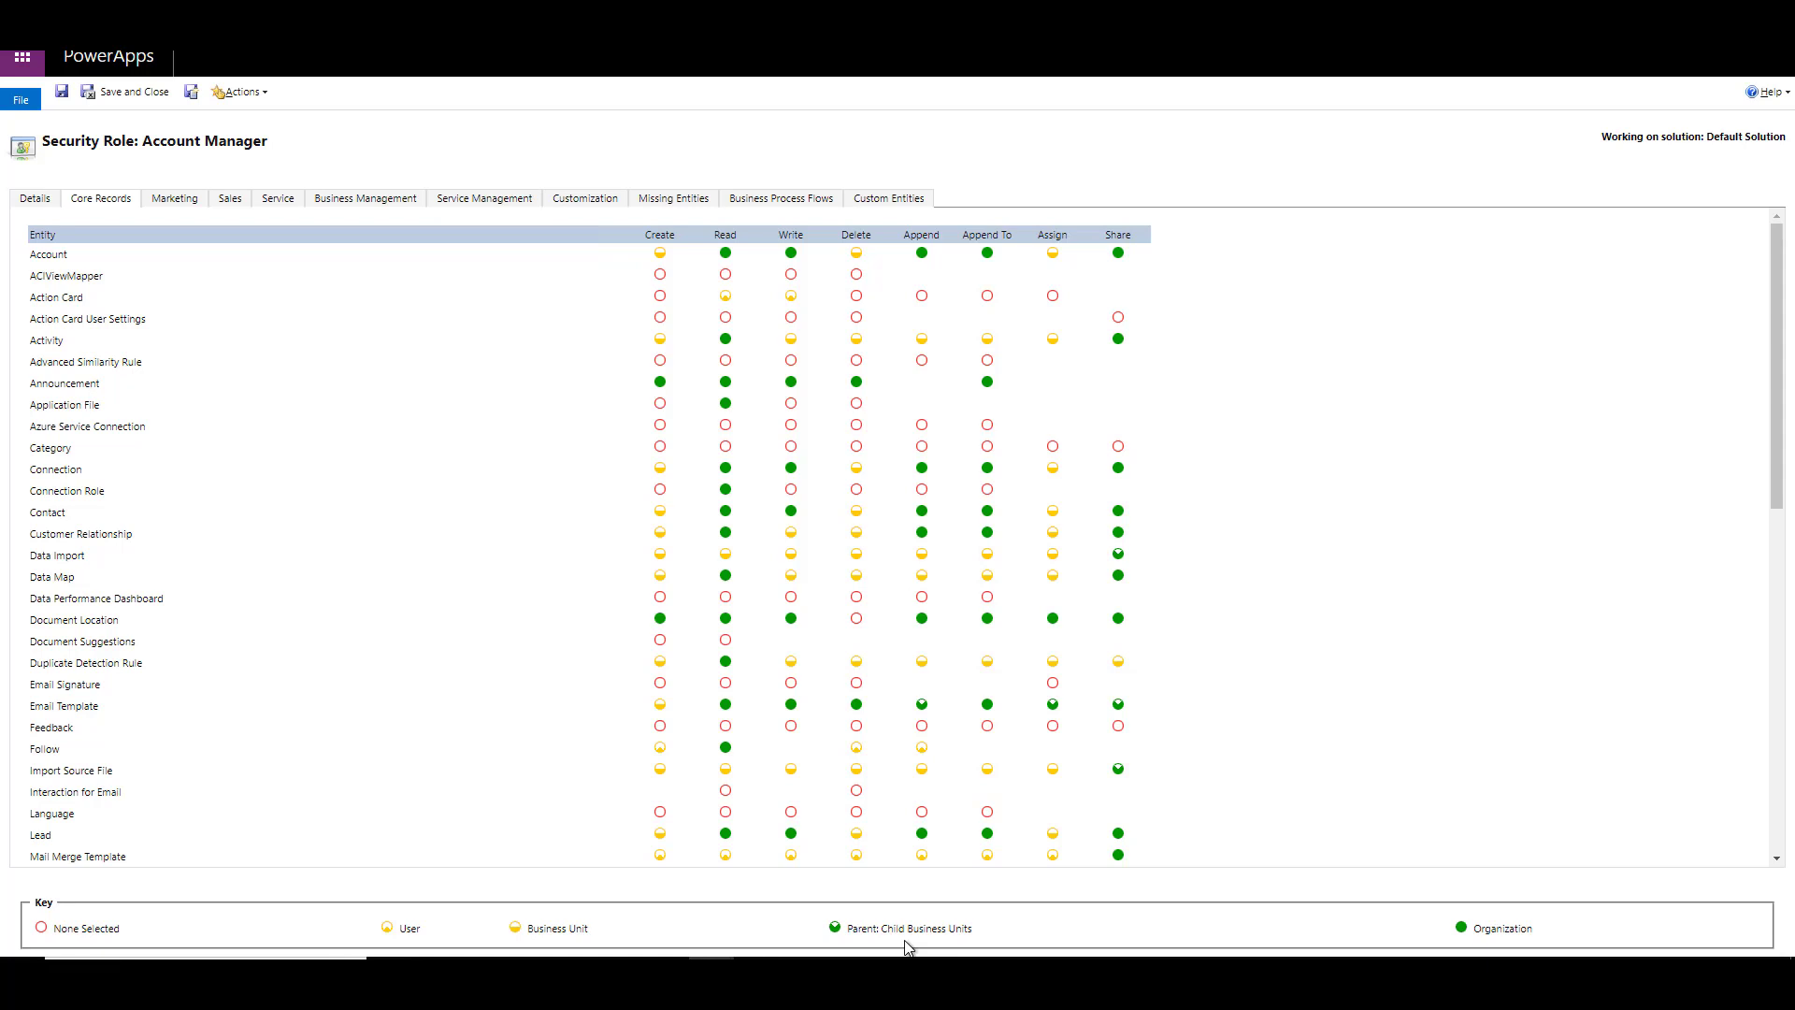
mouse_move(1505, 934)
- Review the role's Marketing, Sales, Service and Custom Entities privileges, then close it
left_click(168, 200)
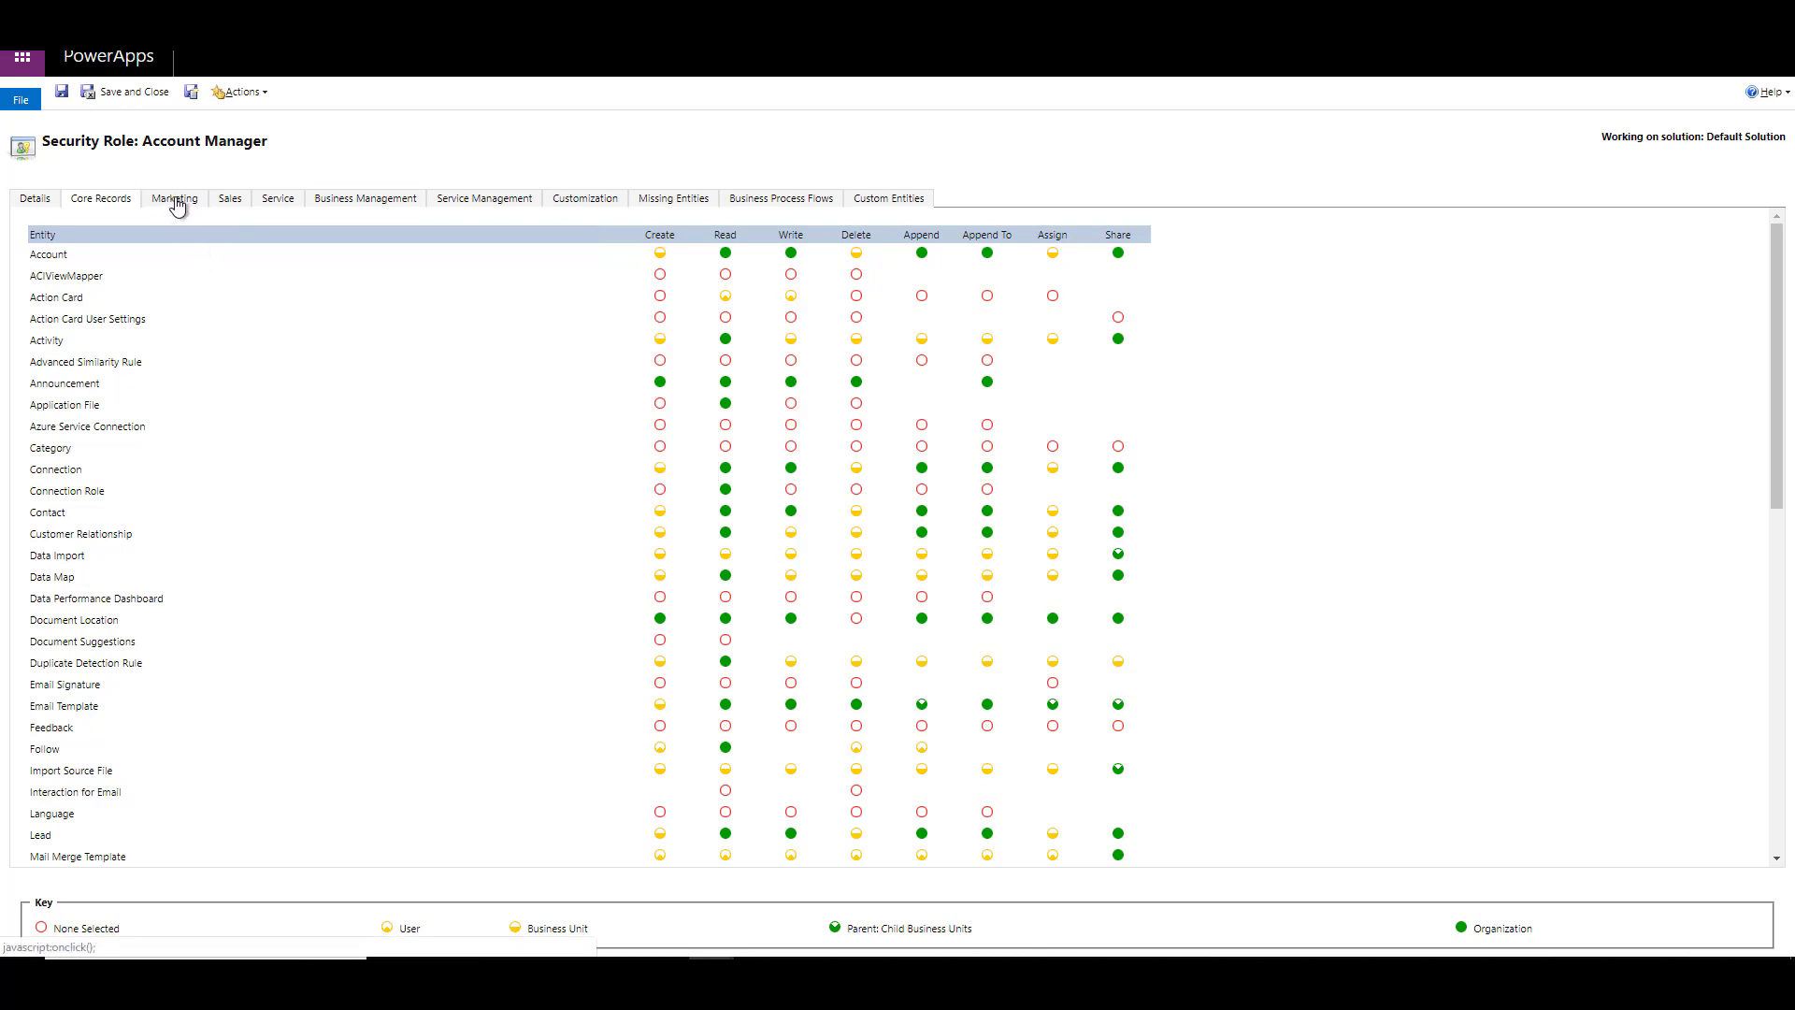
left_click(230, 203)
left_click(281, 206)
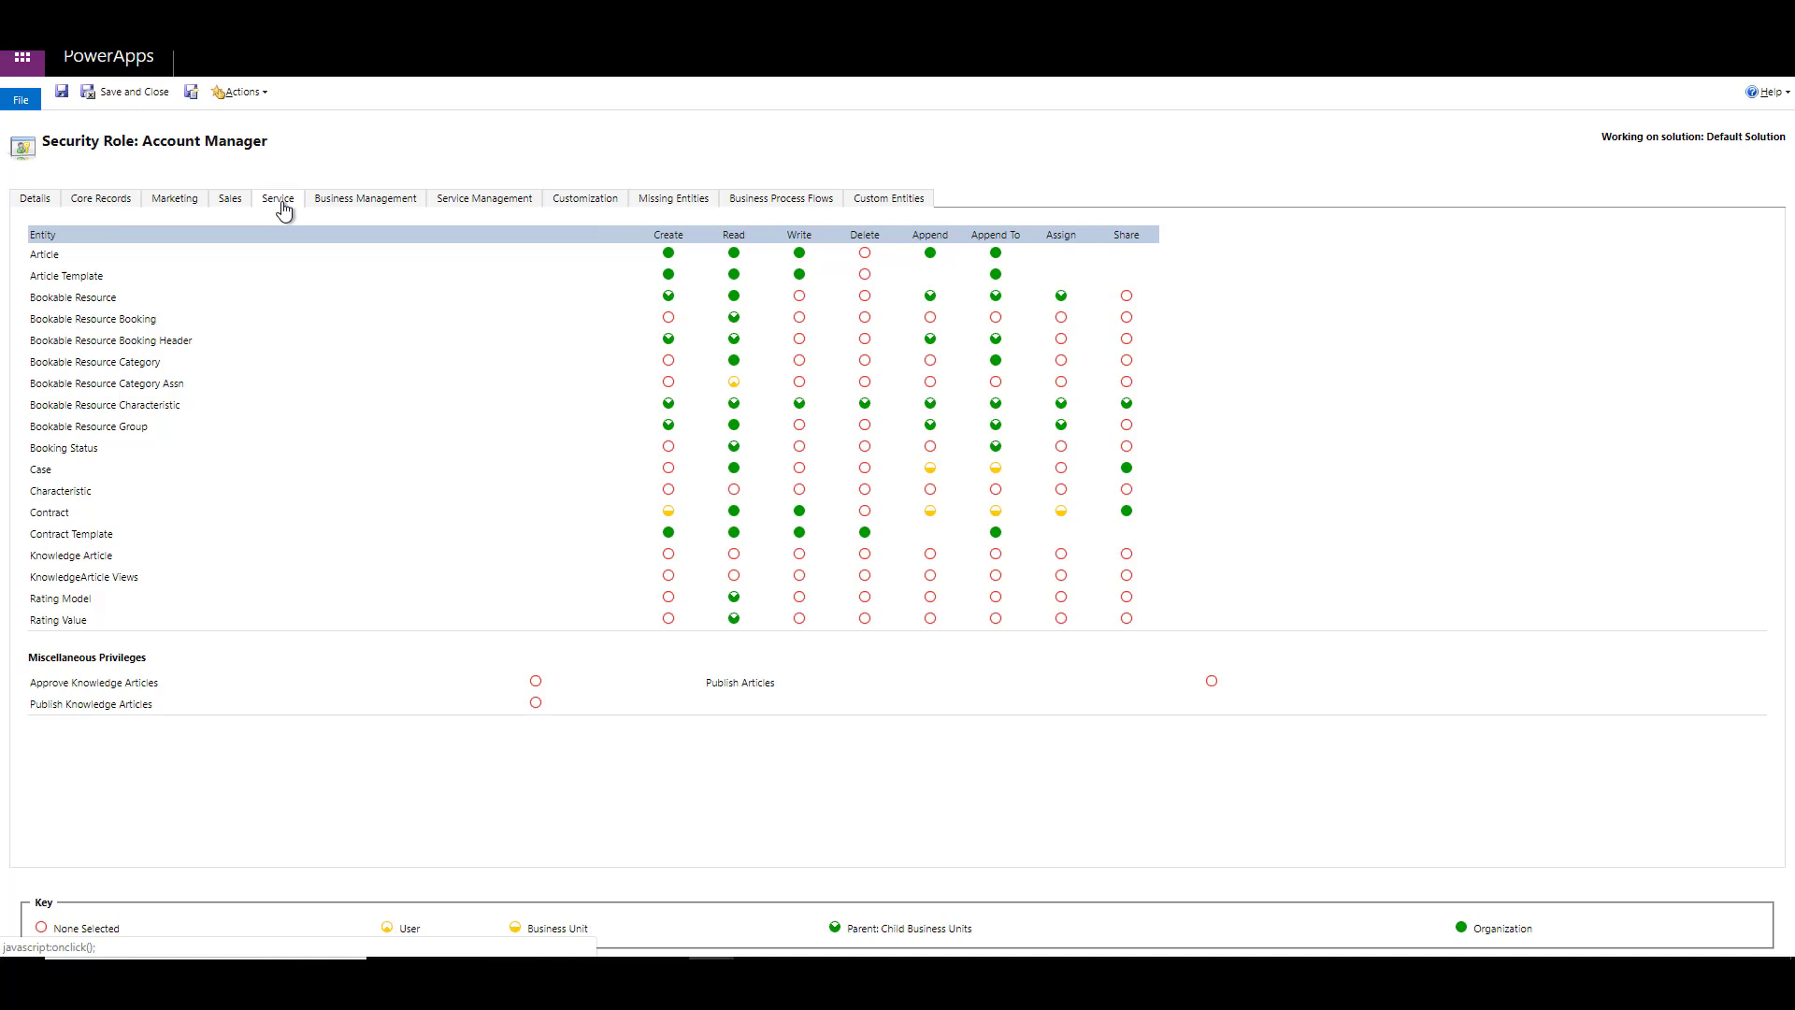
left_click(884, 205)
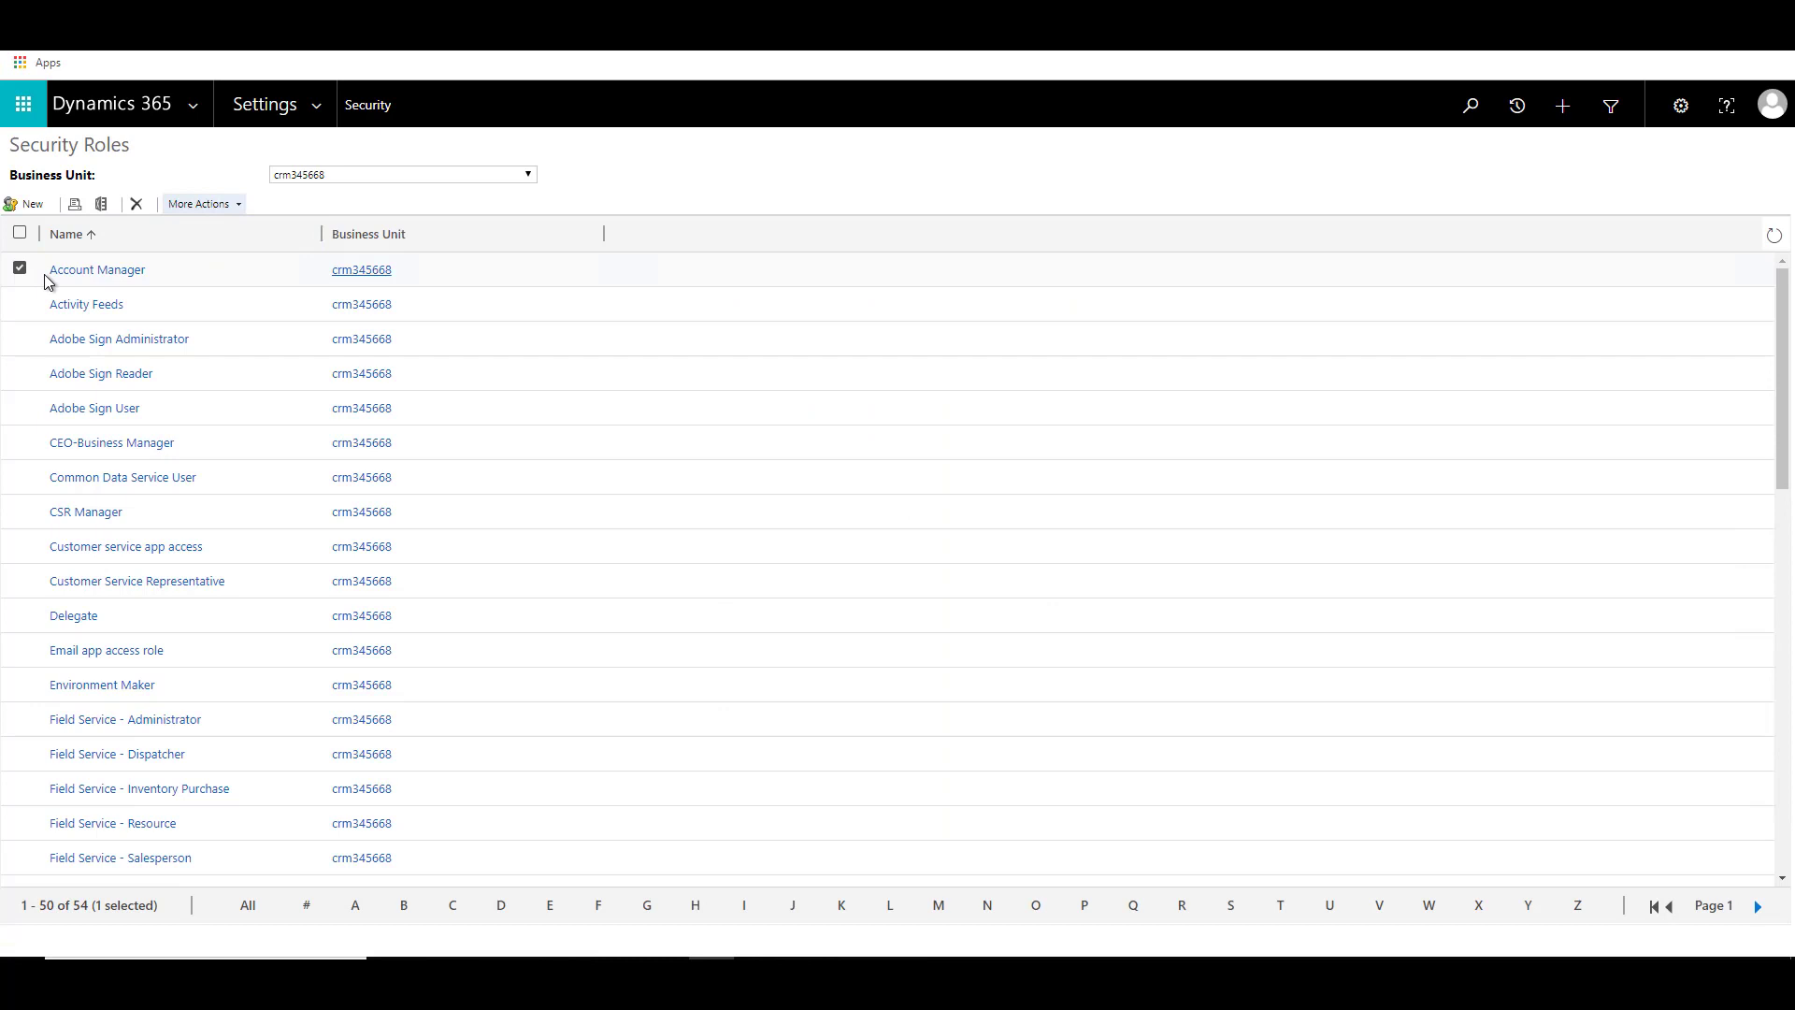
- Copy the Account Manager role as a new role named 'My Account Manager'
left_click(204, 204)
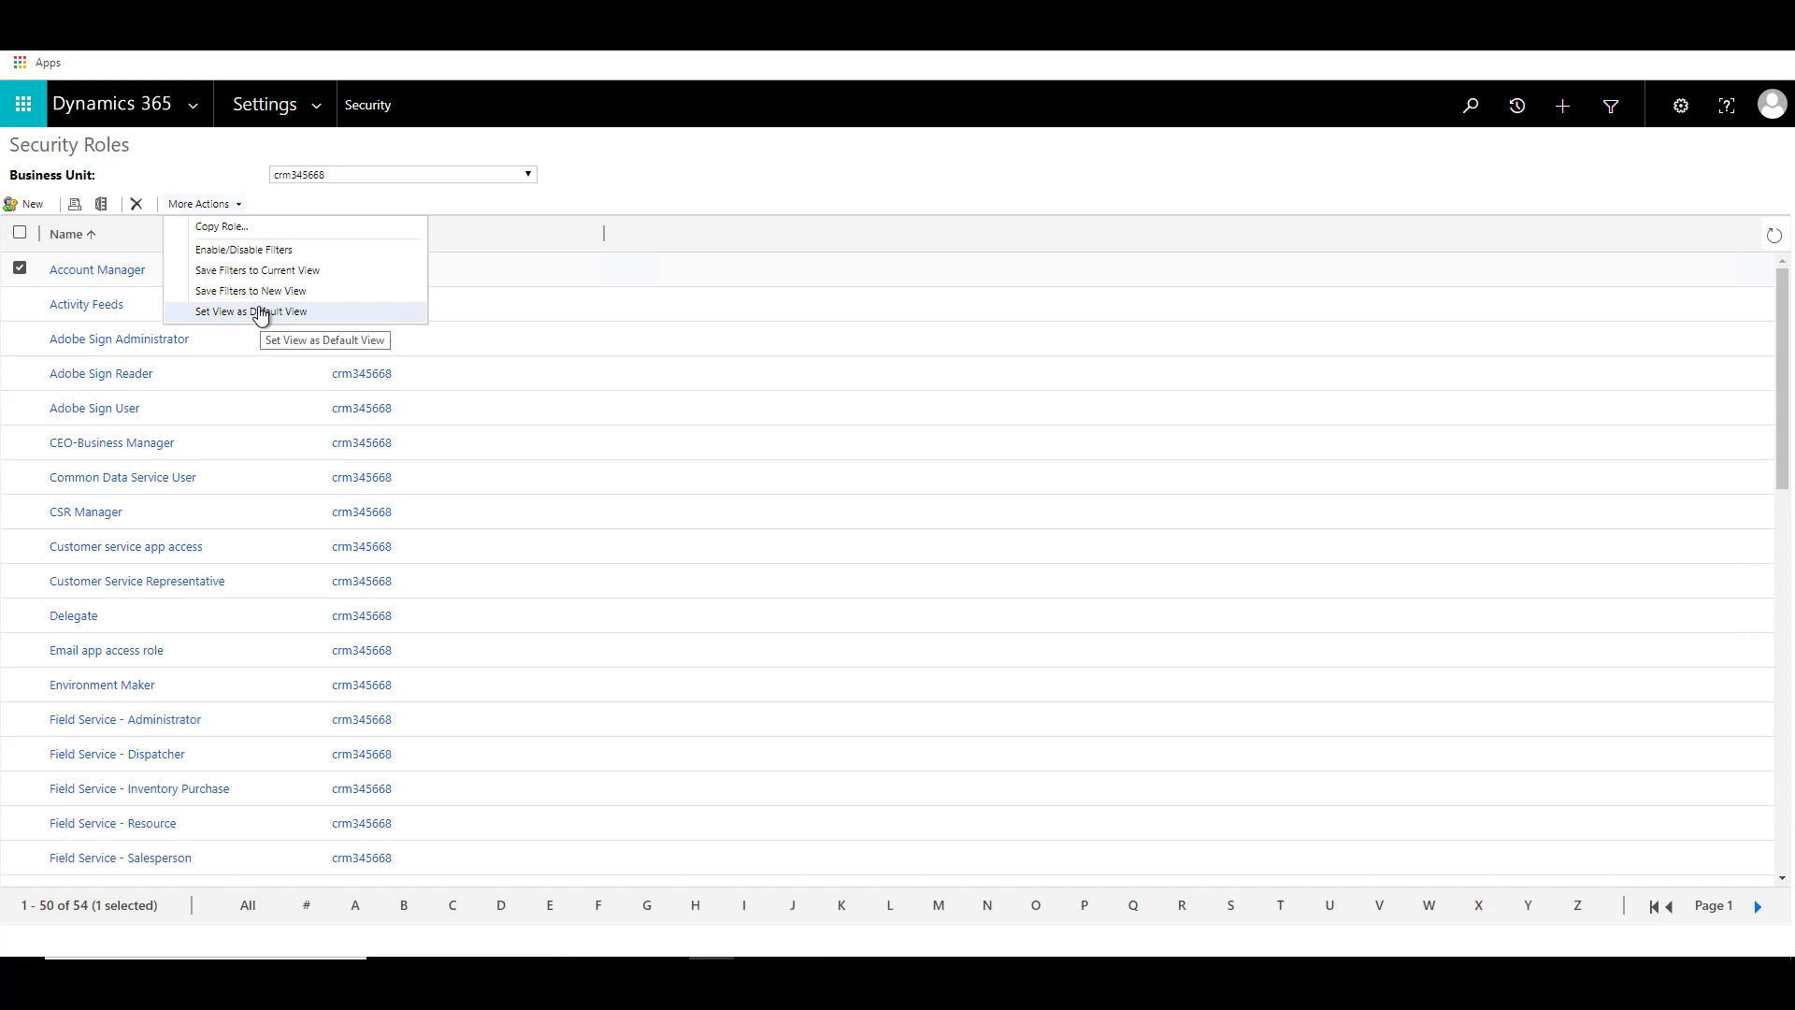
left_click(247, 228)
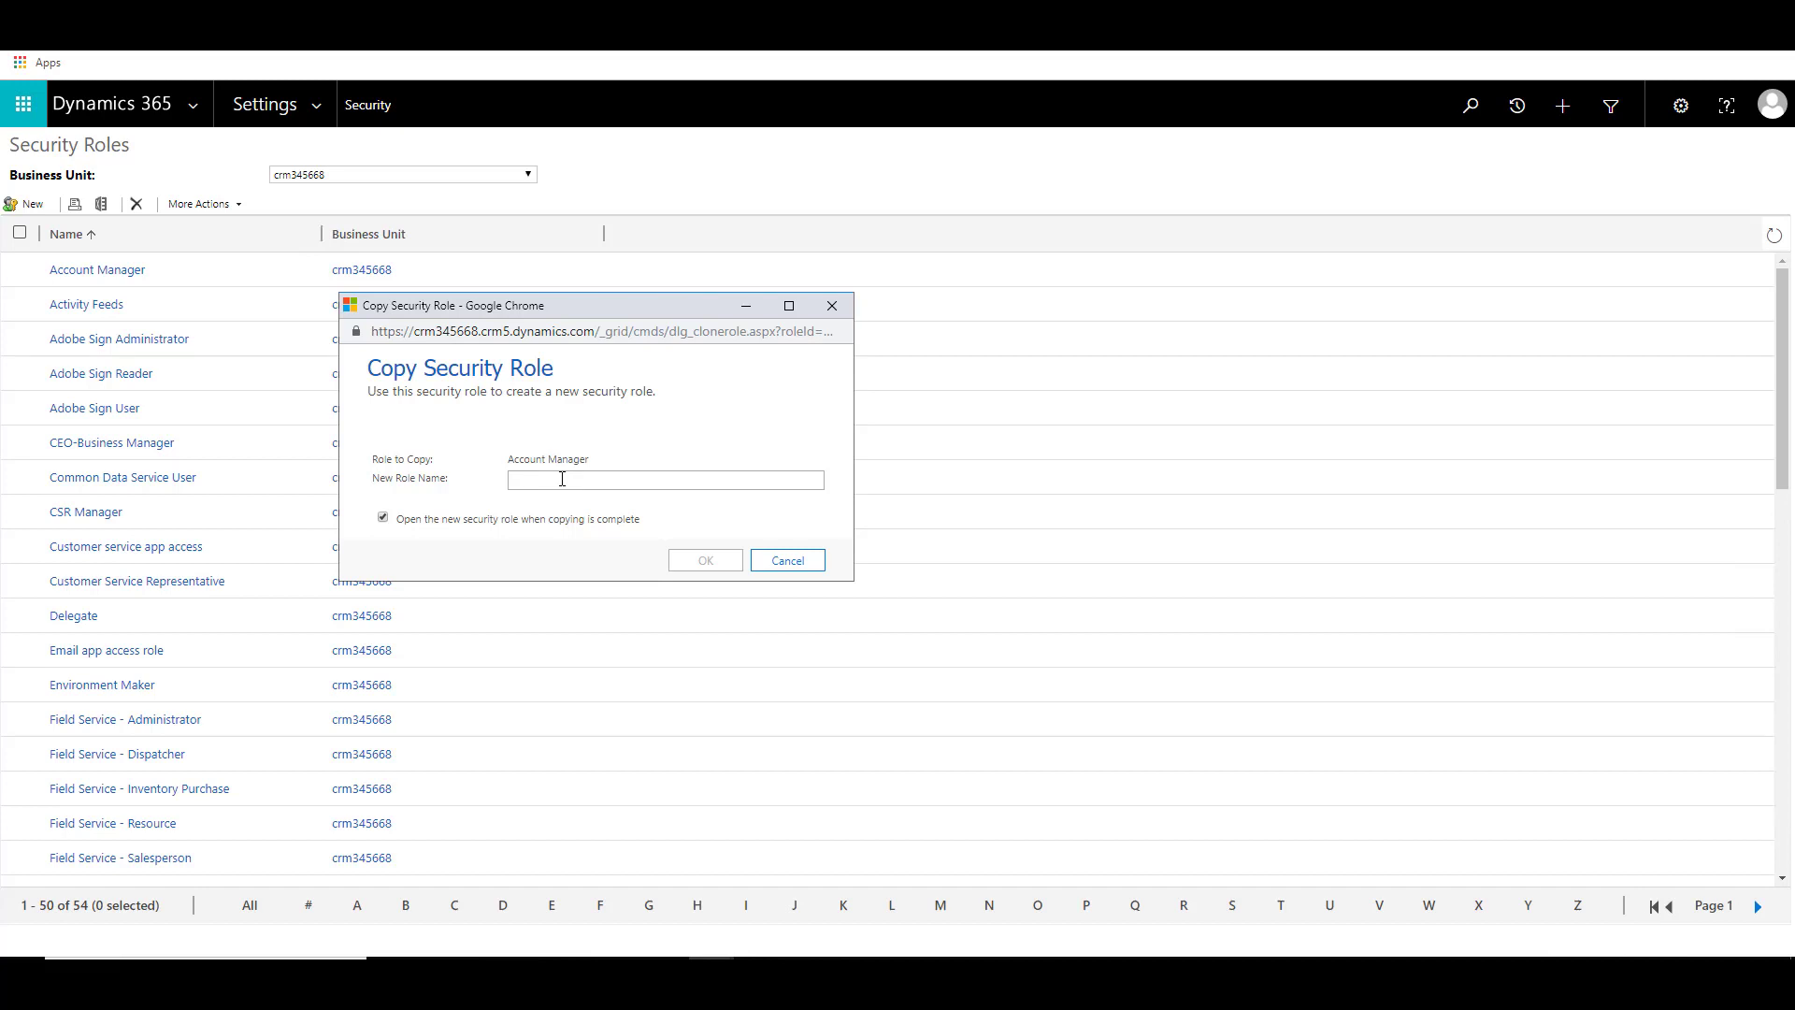
type("My")
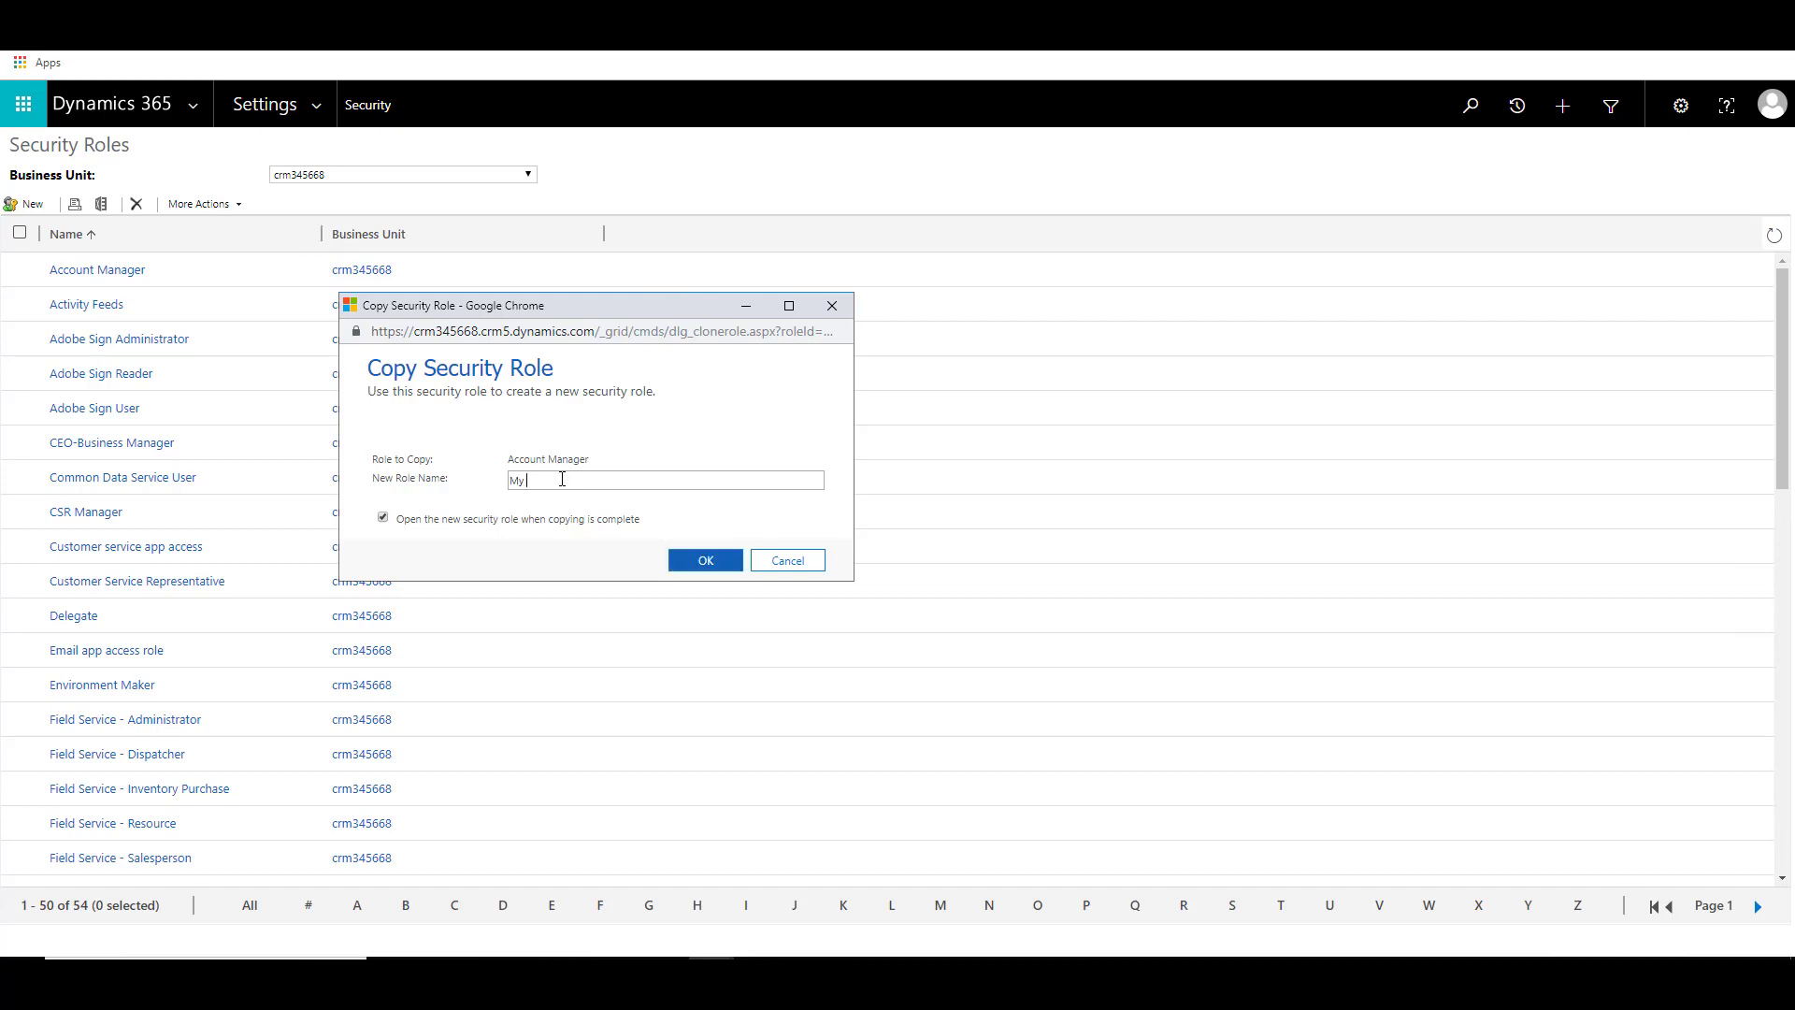
type(" Account Manager")
left_click(703, 561)
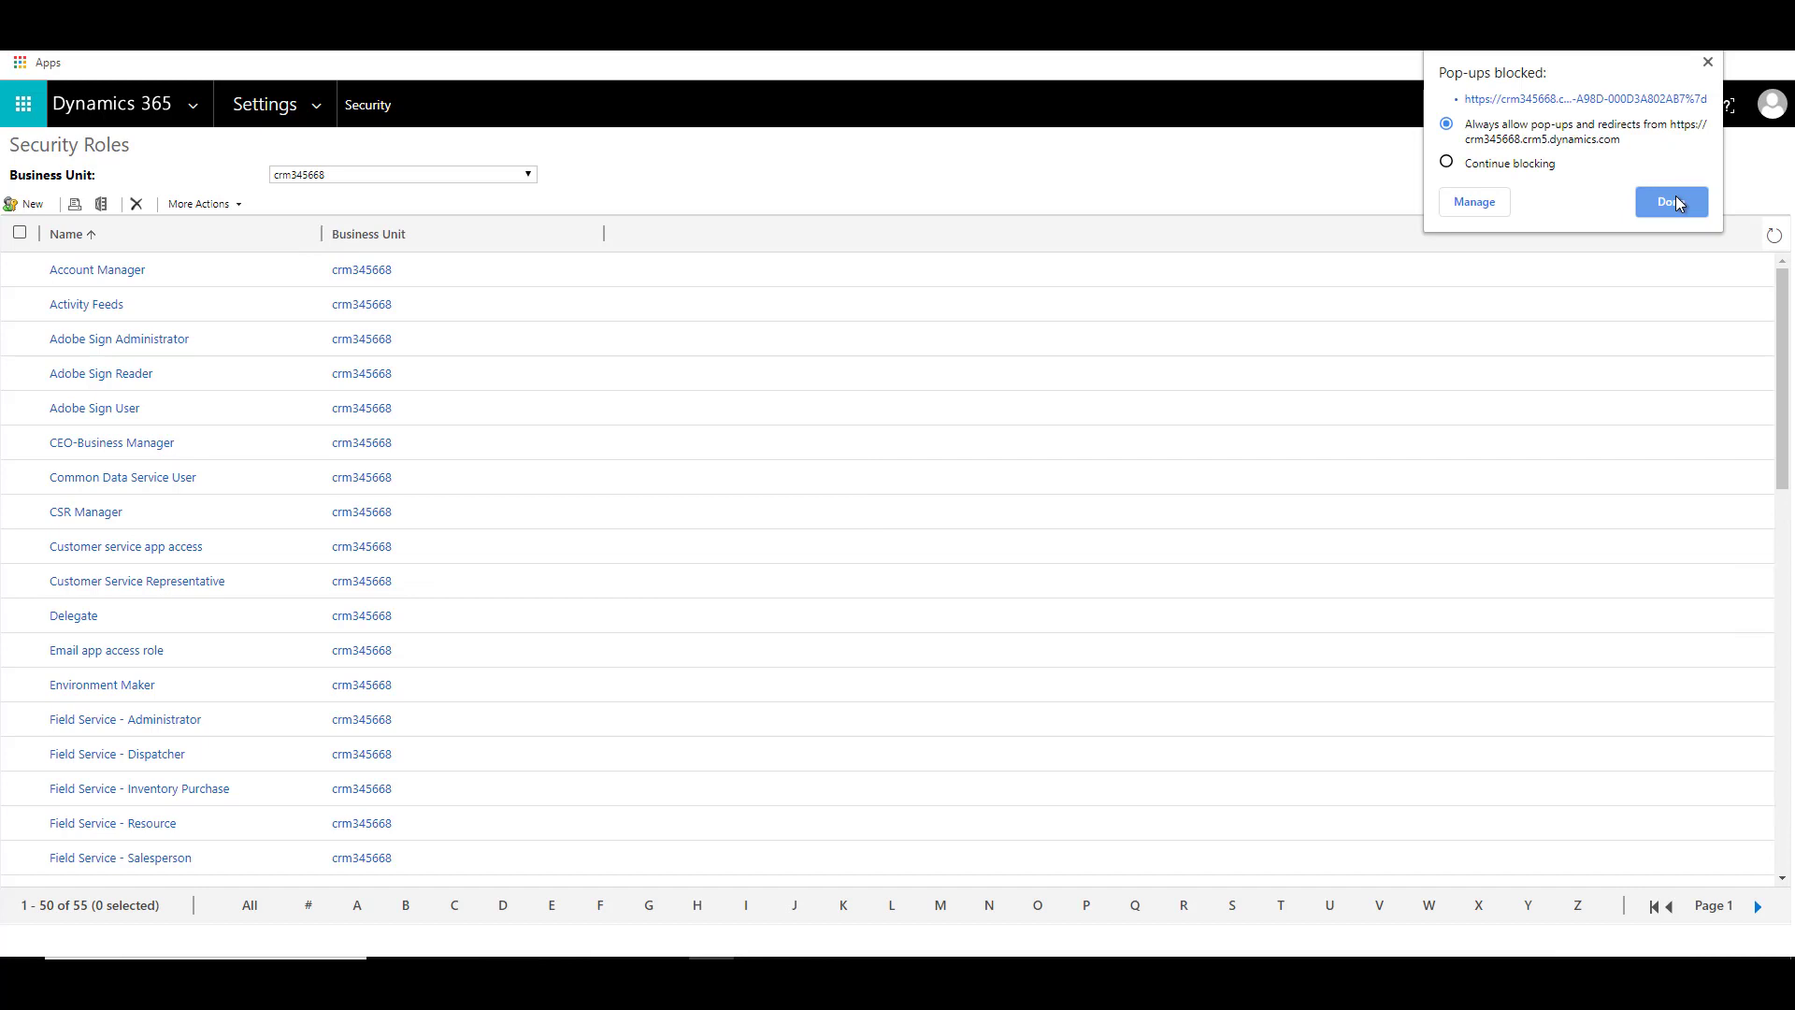
left_click(1674, 202)
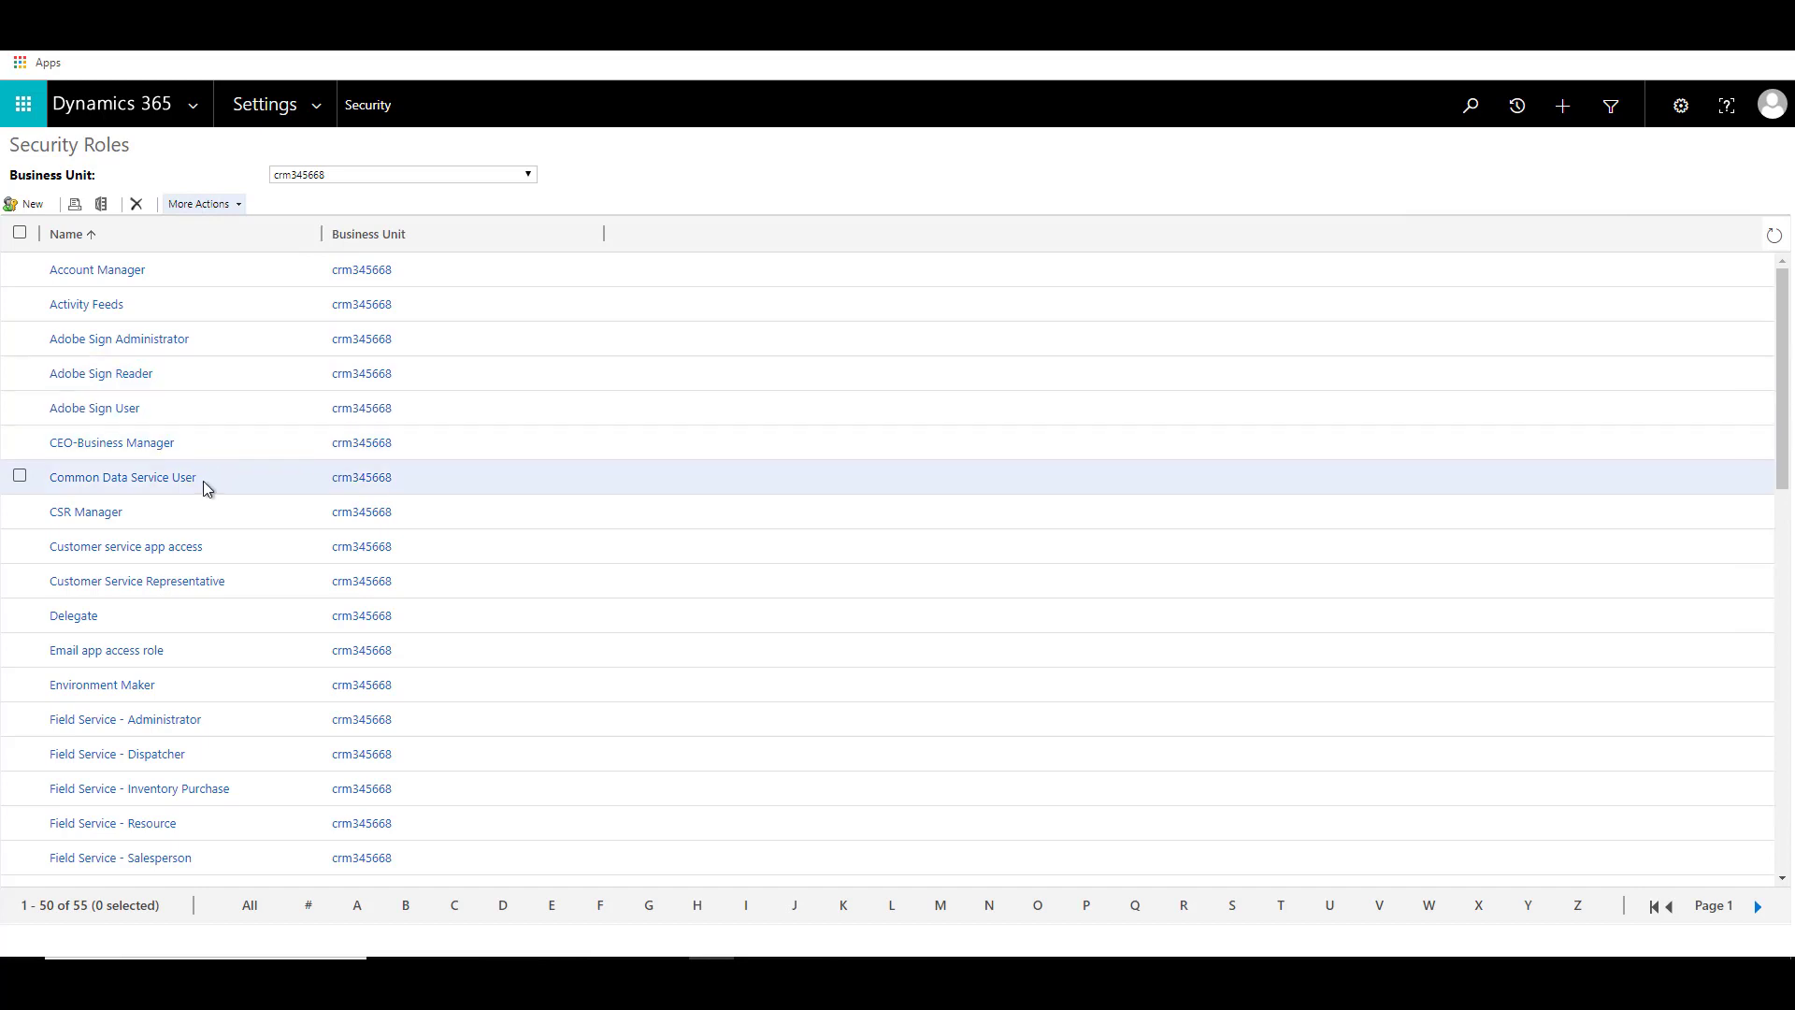
scroll(203, 482, "down", 3)
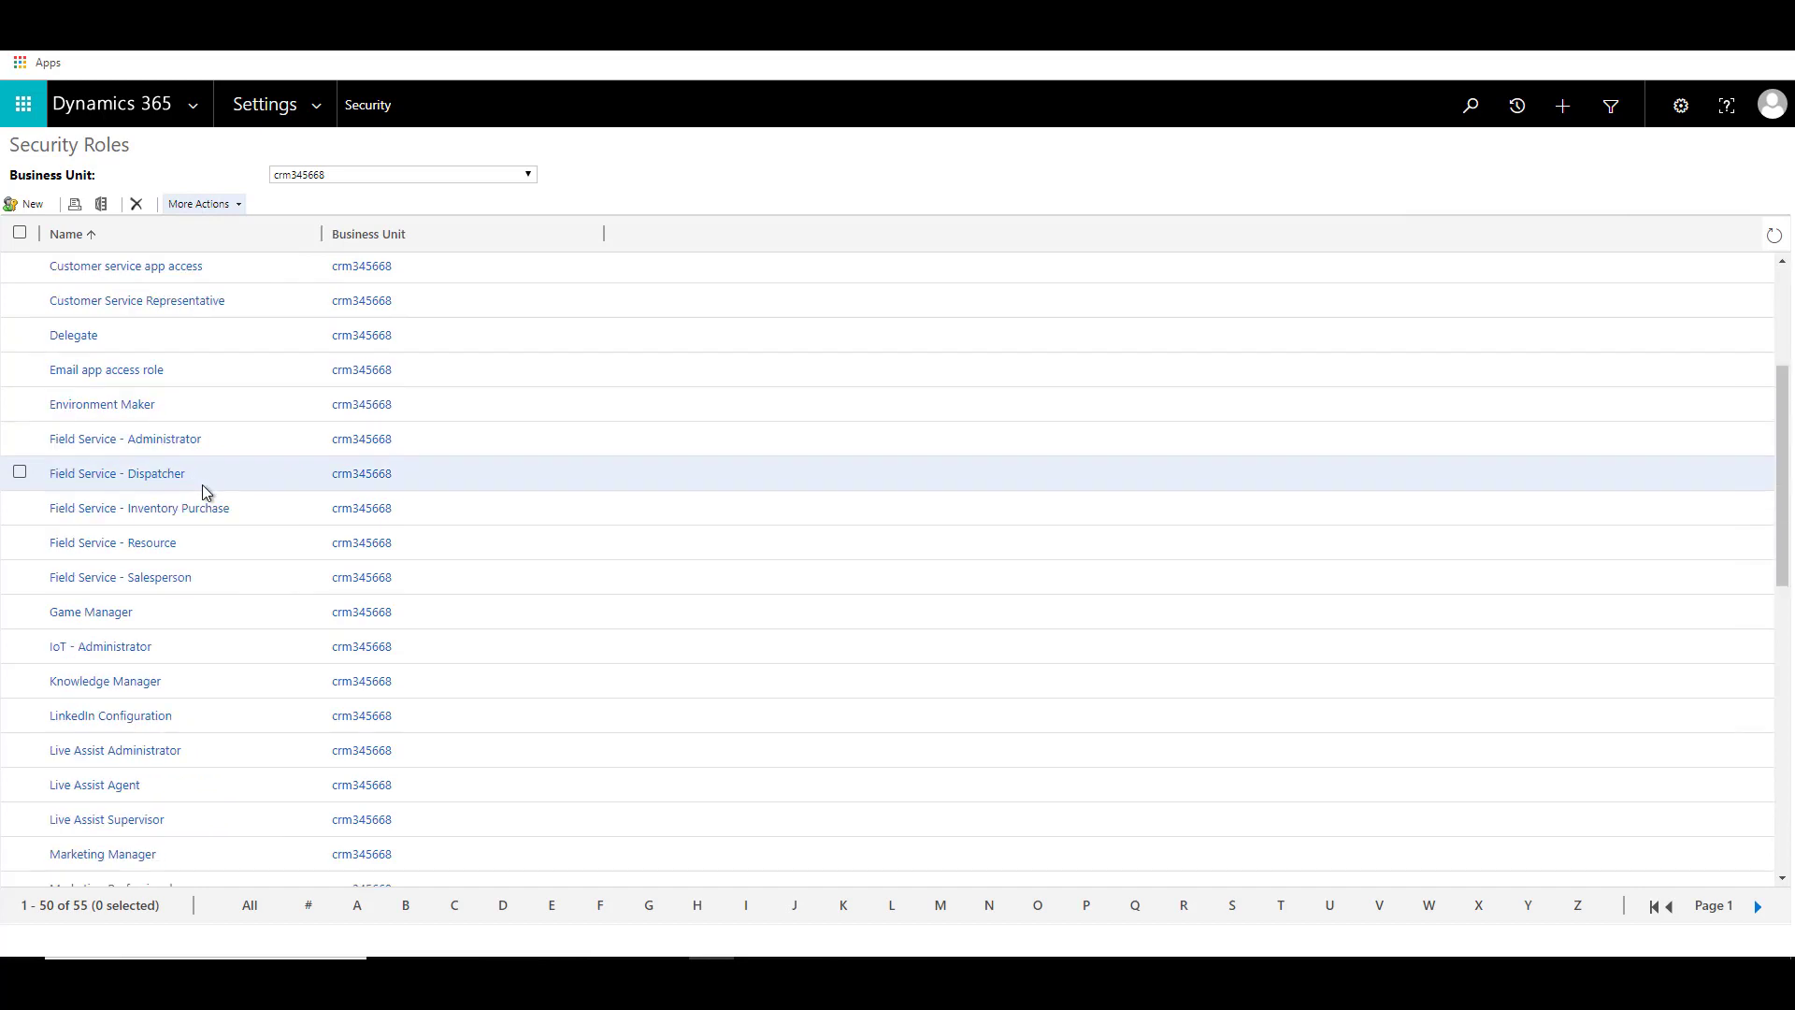
left_click(941, 907)
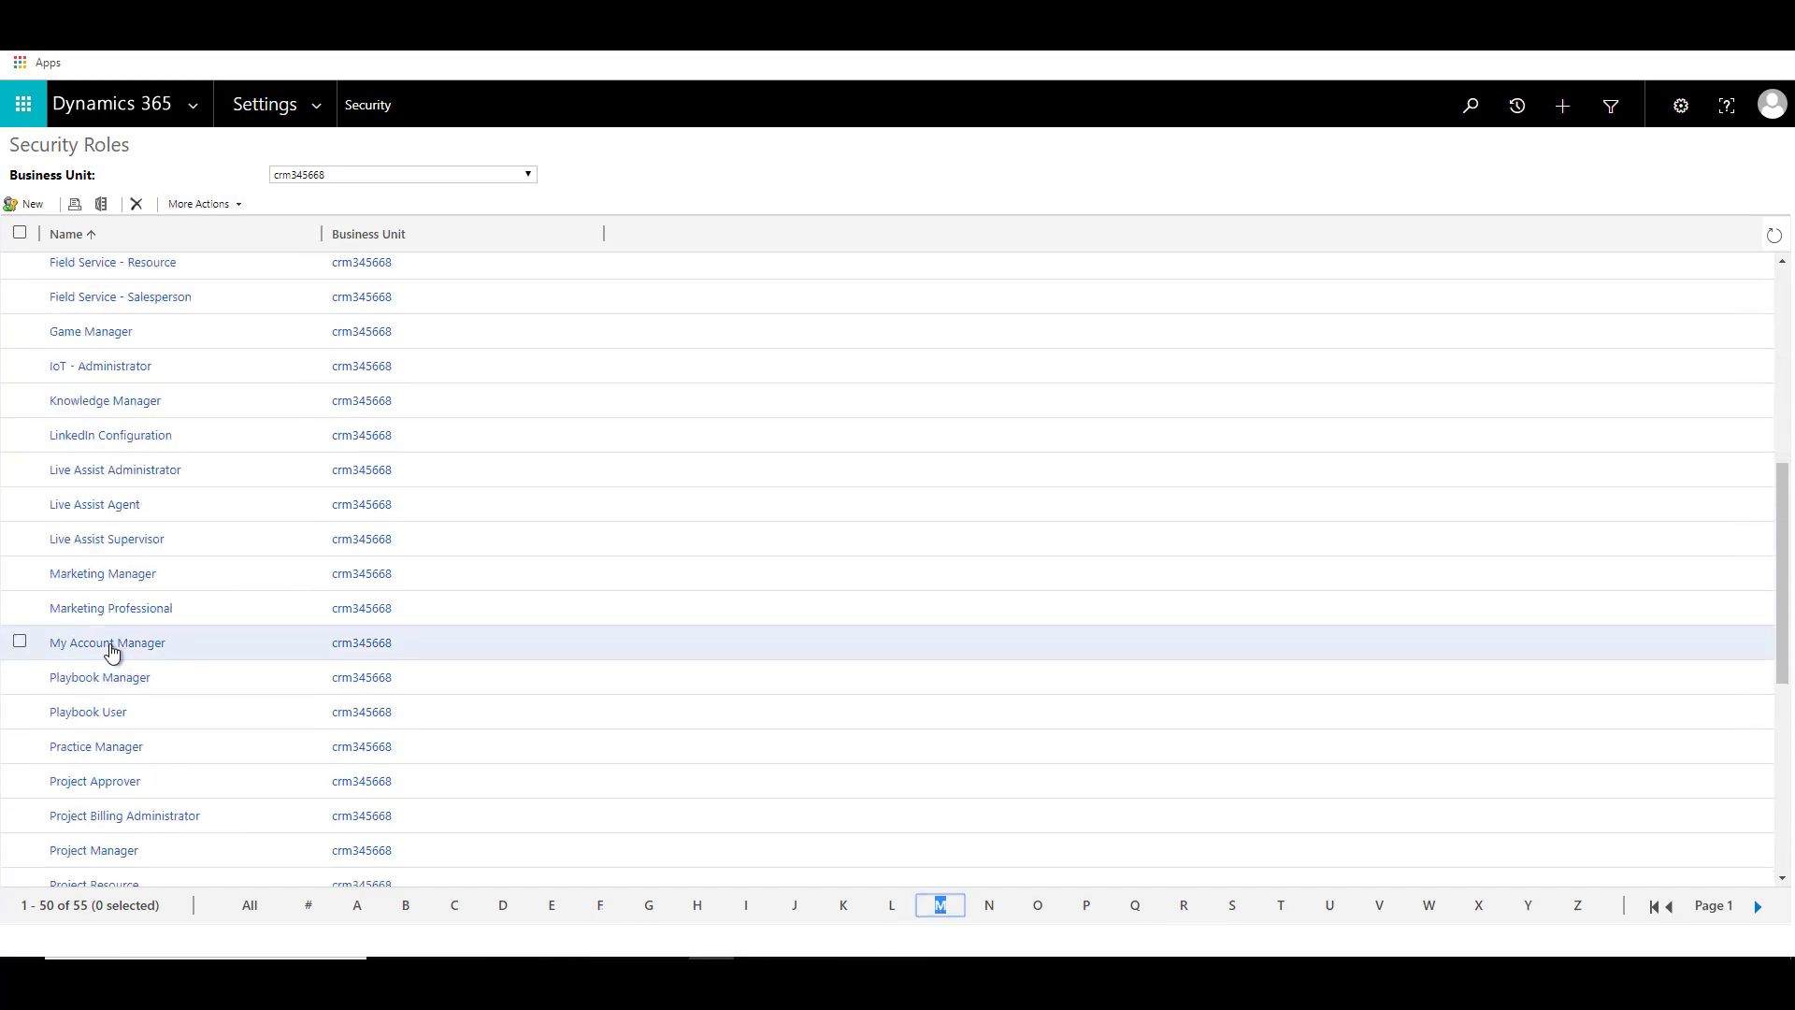
scroll(110, 651, "down", 3)
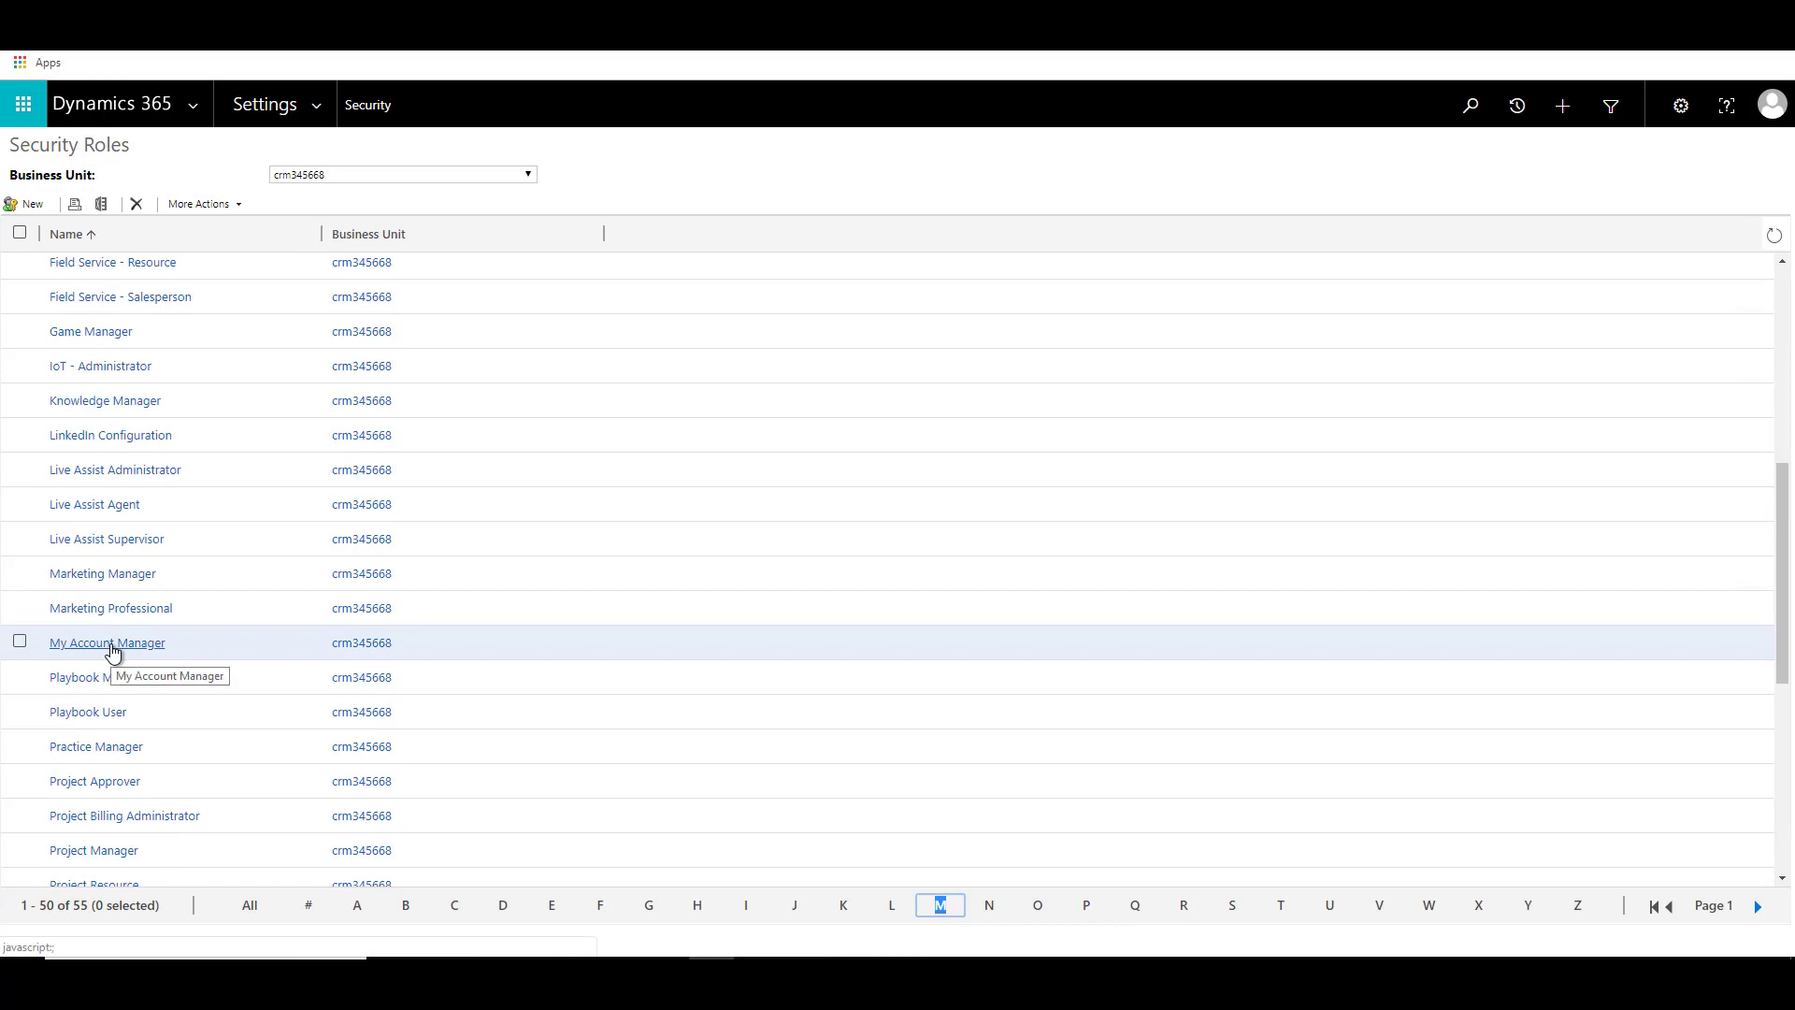
left_click(112, 649)
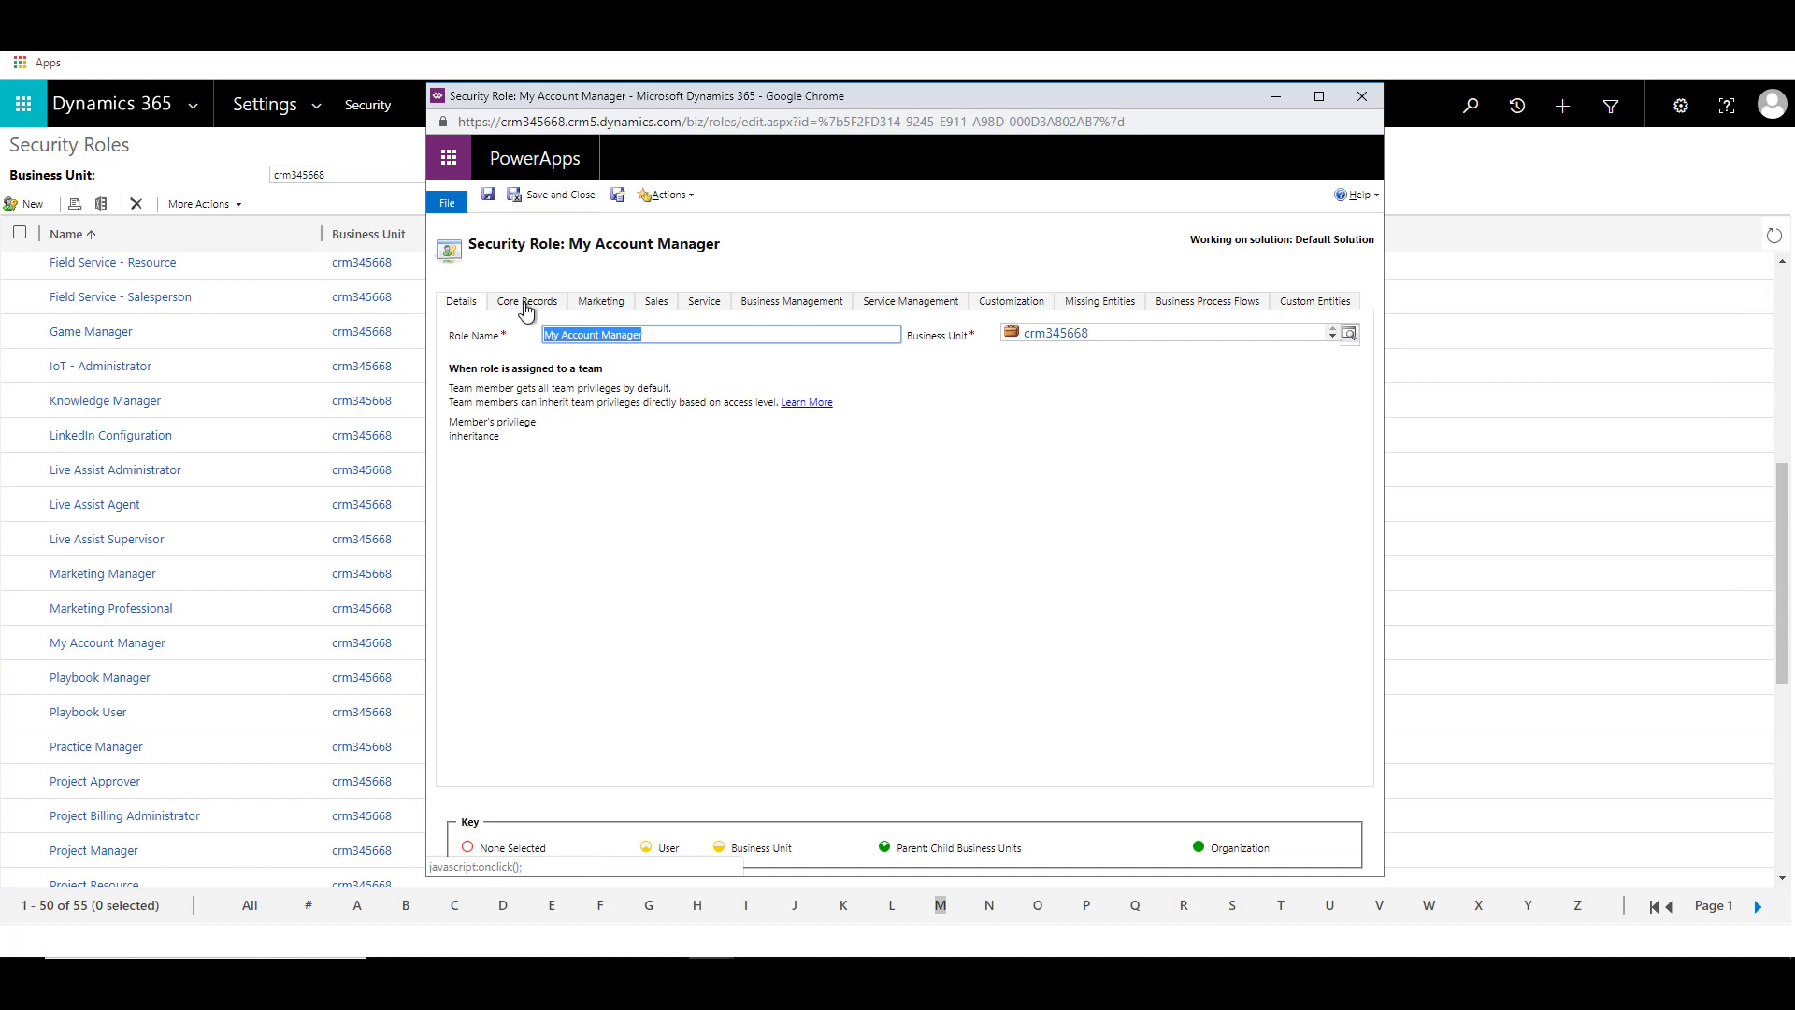
left_click(528, 309)
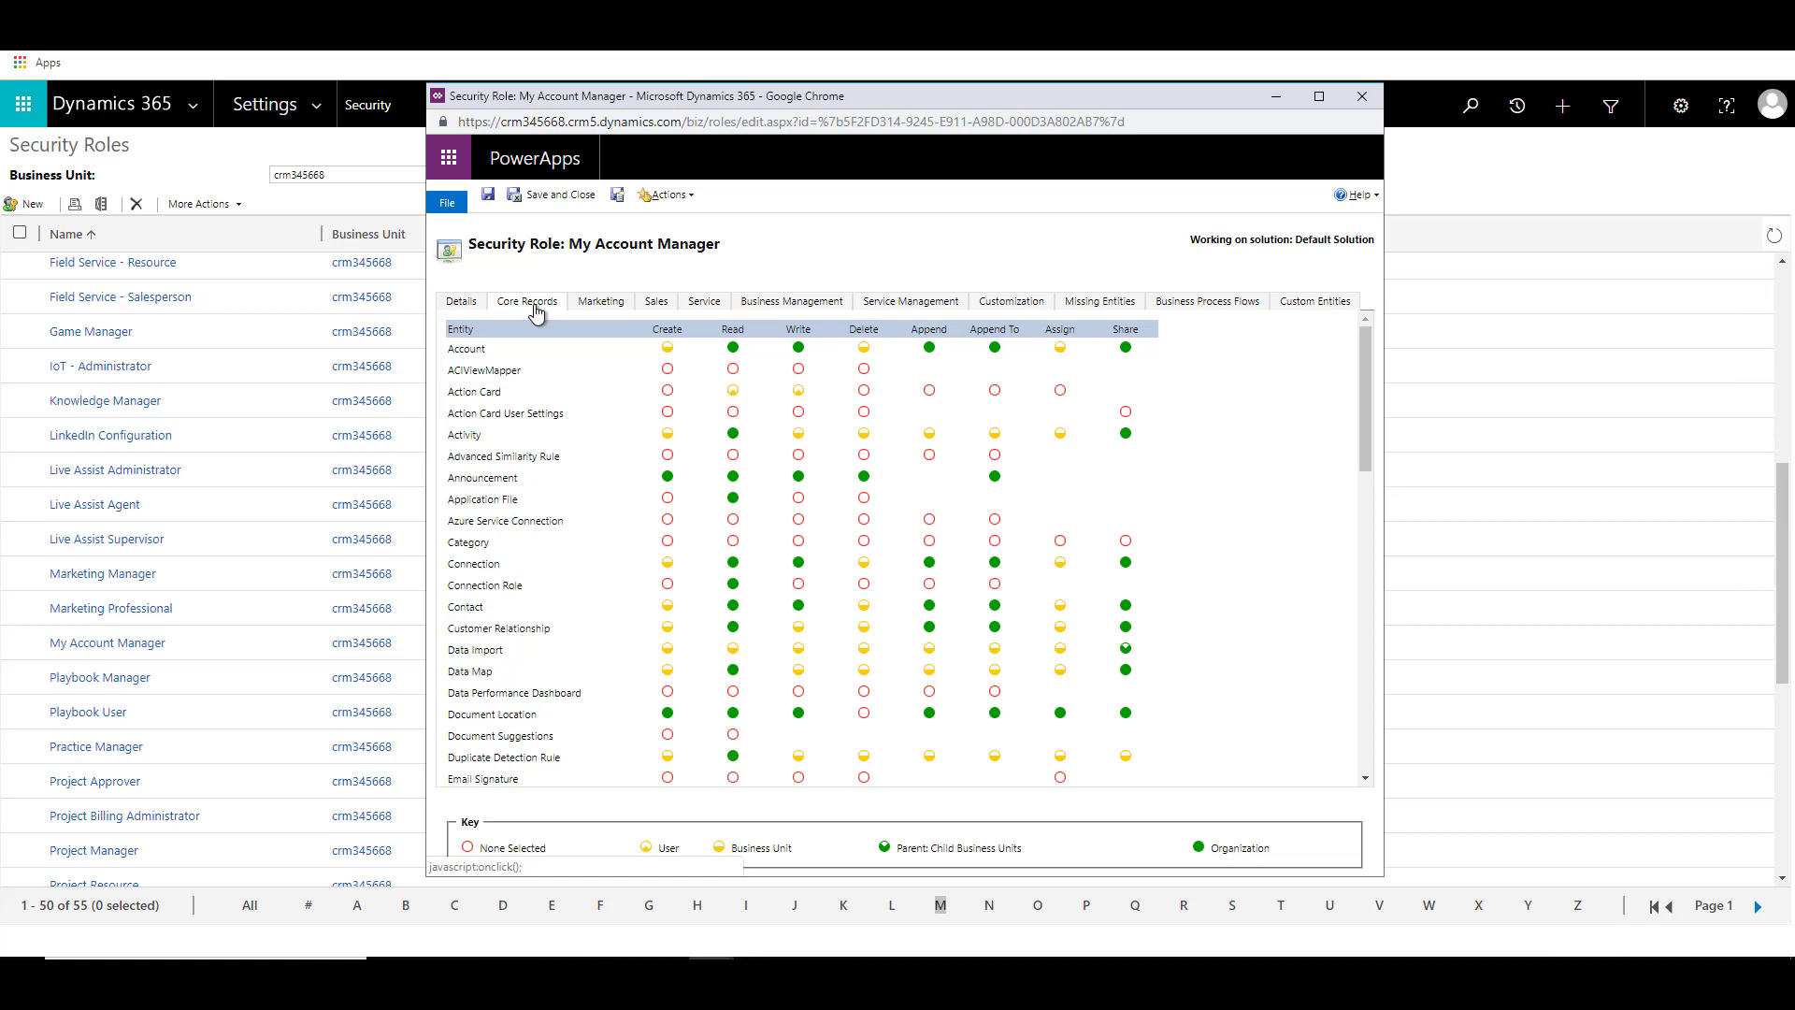
left_click(668, 348)
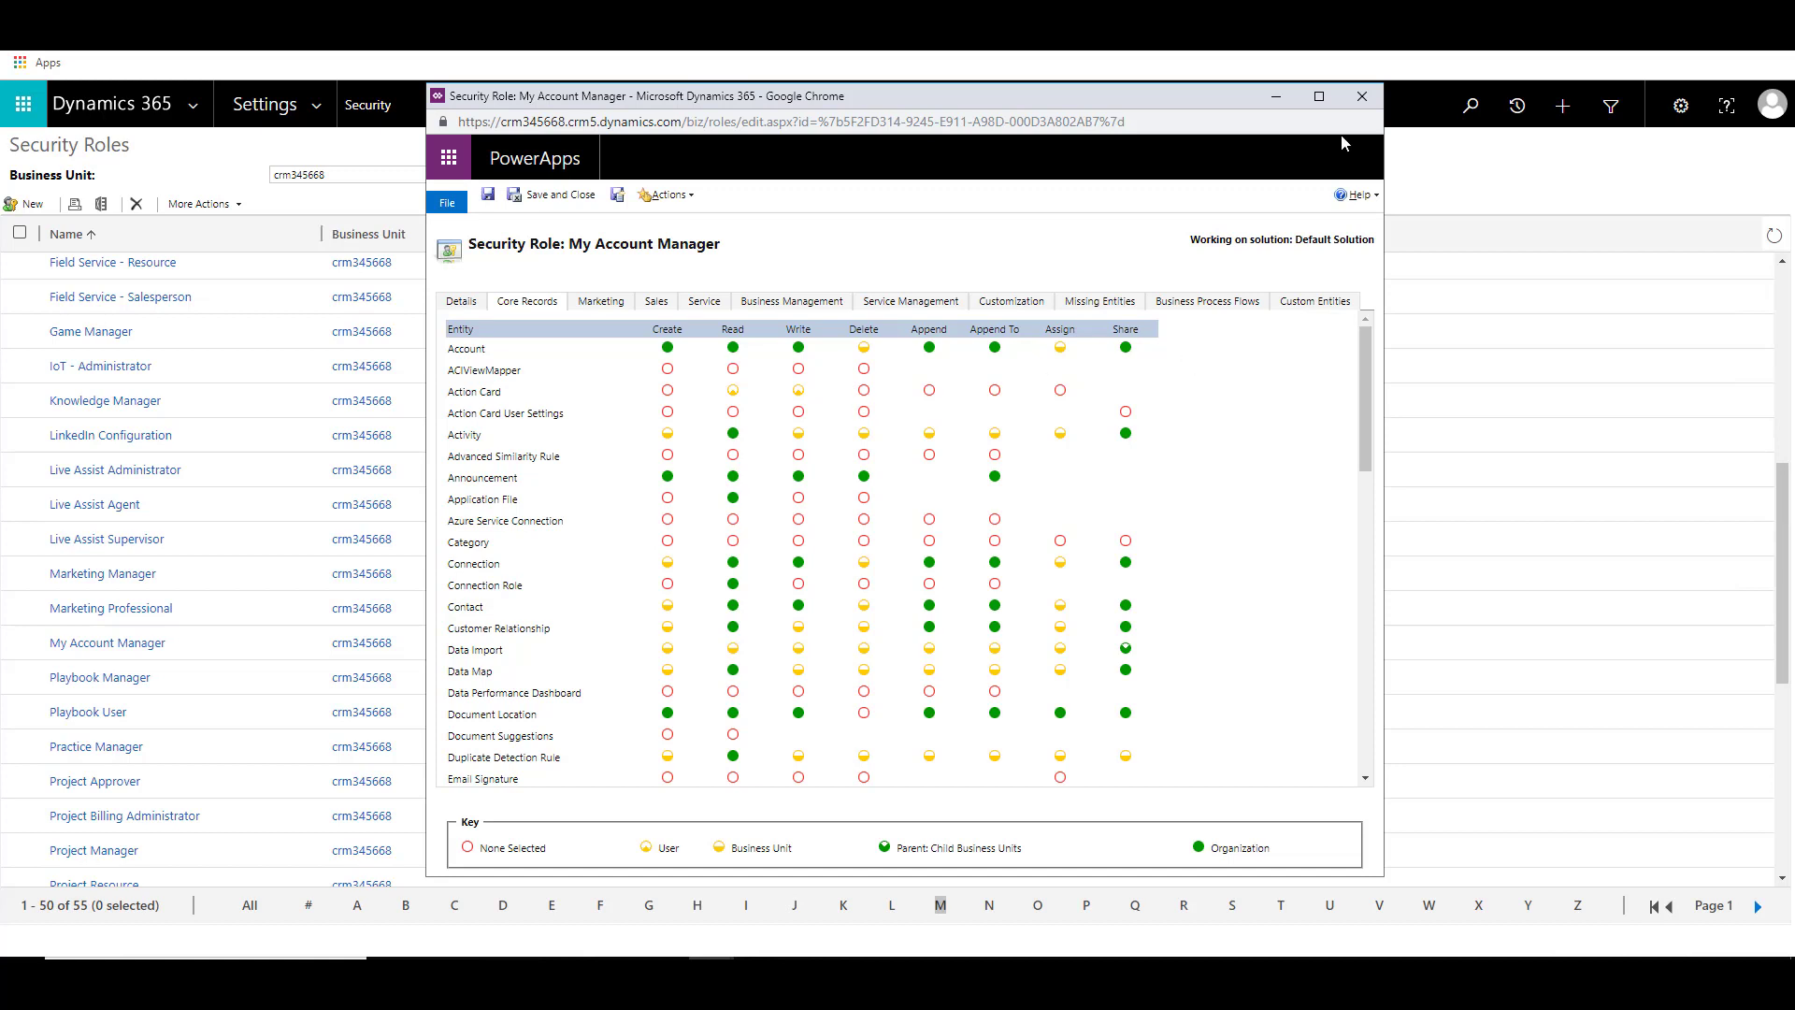
left_click(1361, 96)
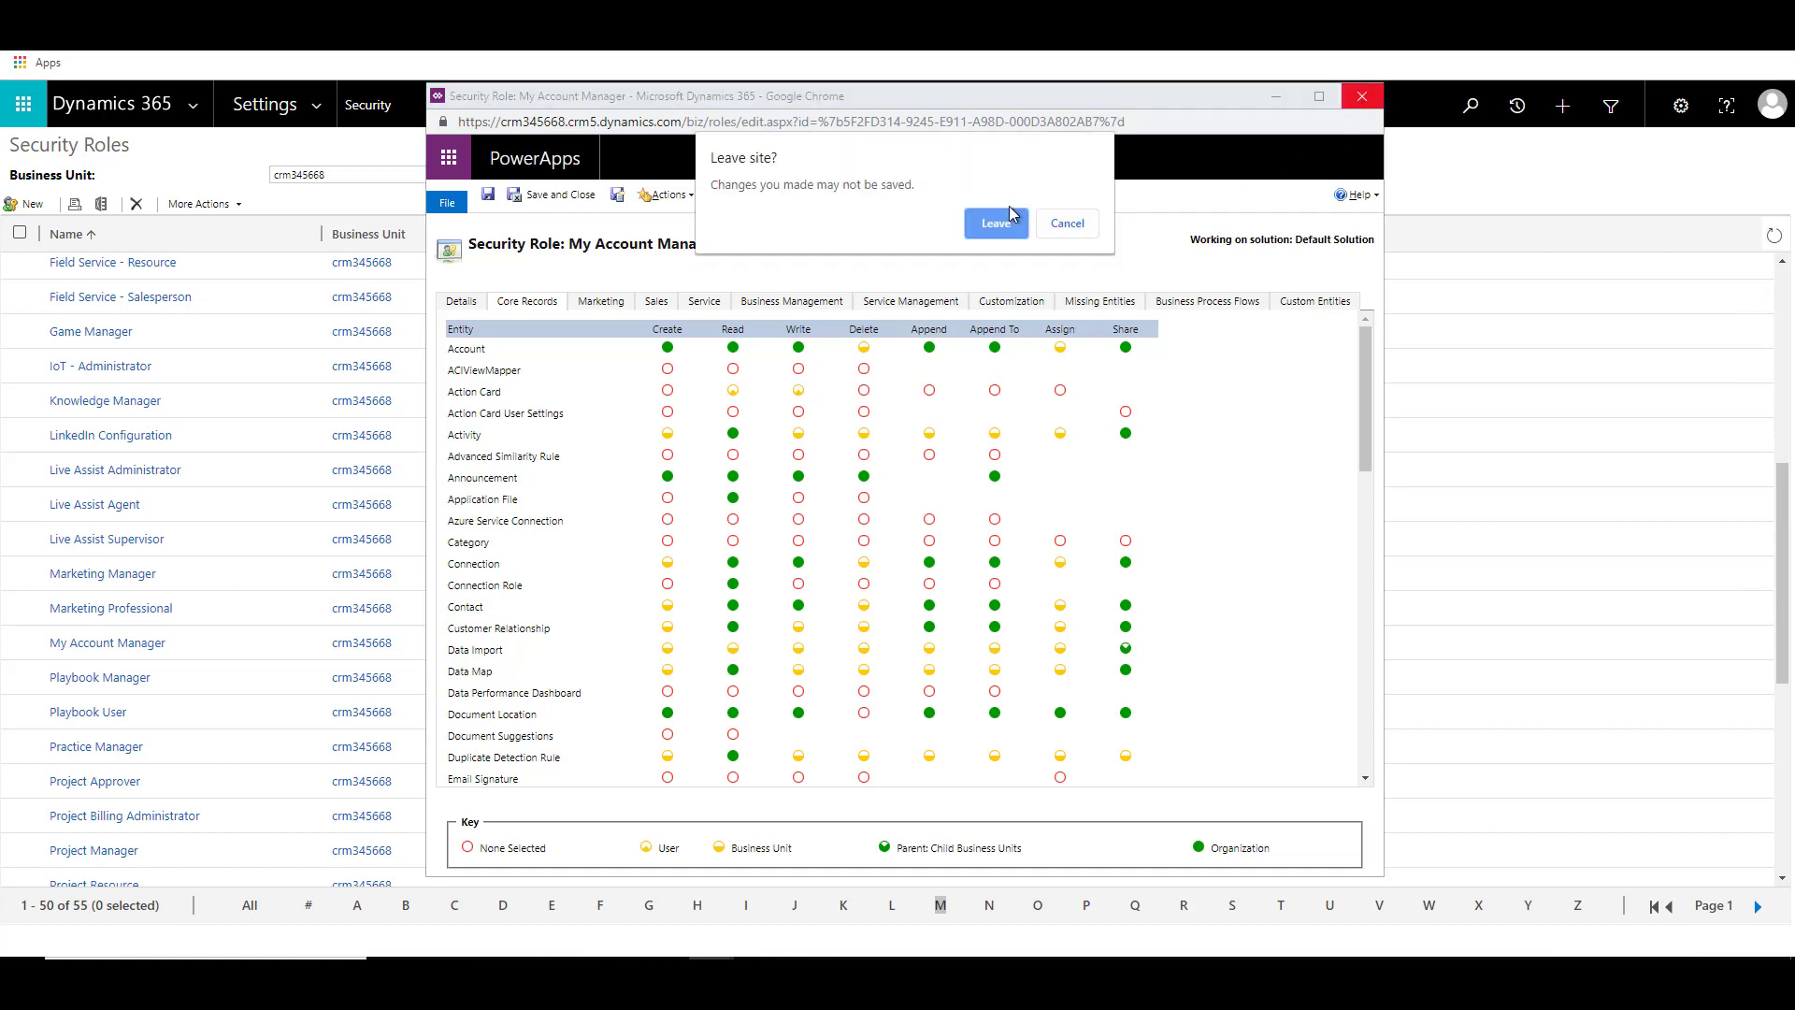
left_click(1007, 218)
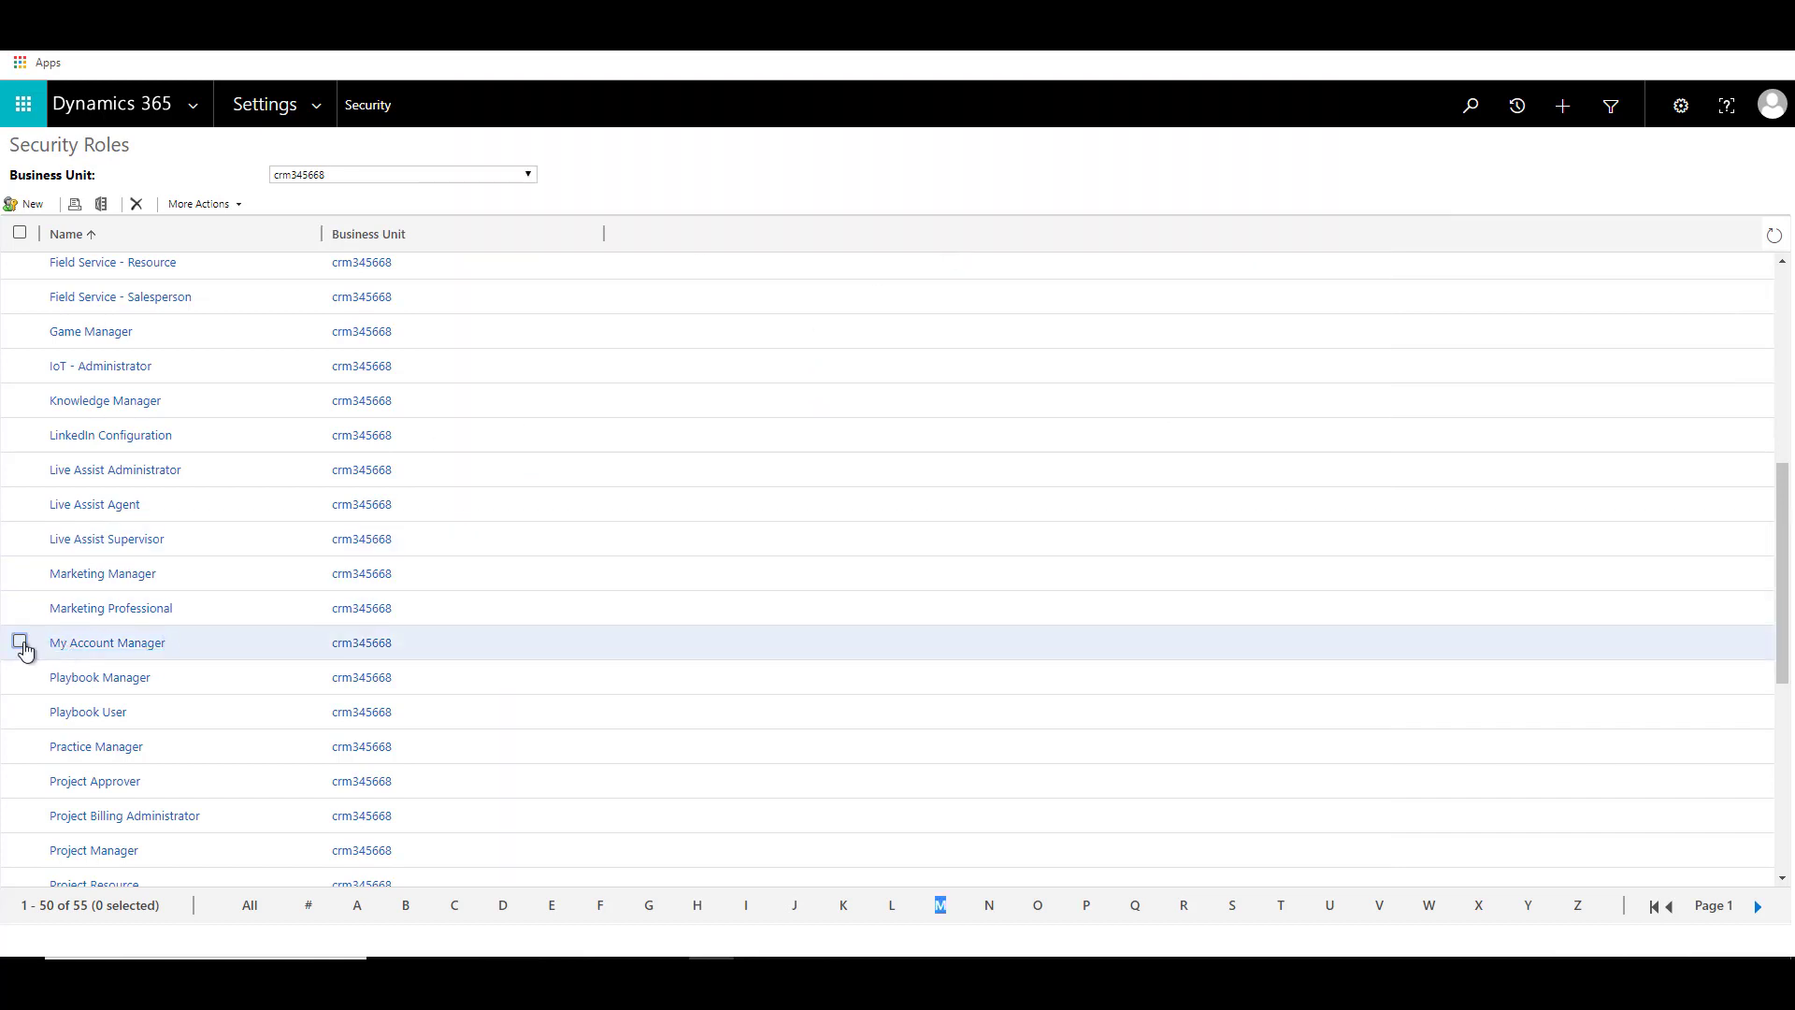
- Delete the existing My Account Manager role
left_click(21, 642)
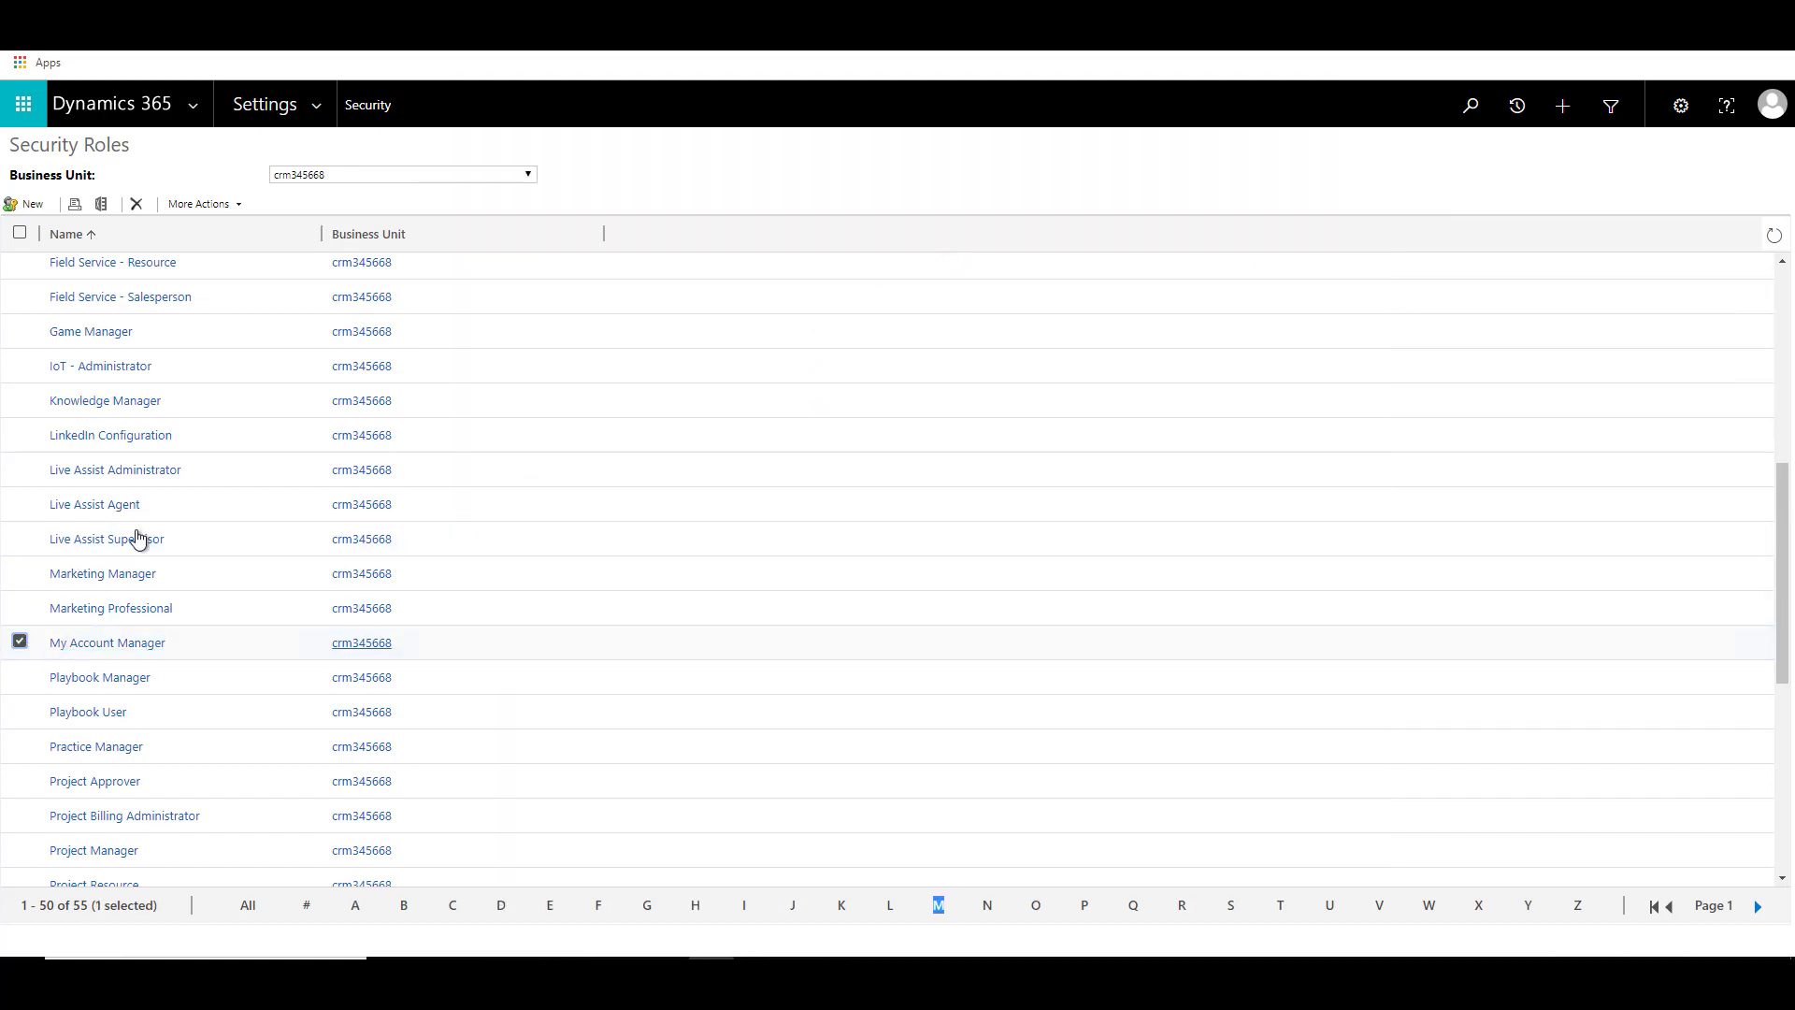
left_click(138, 207)
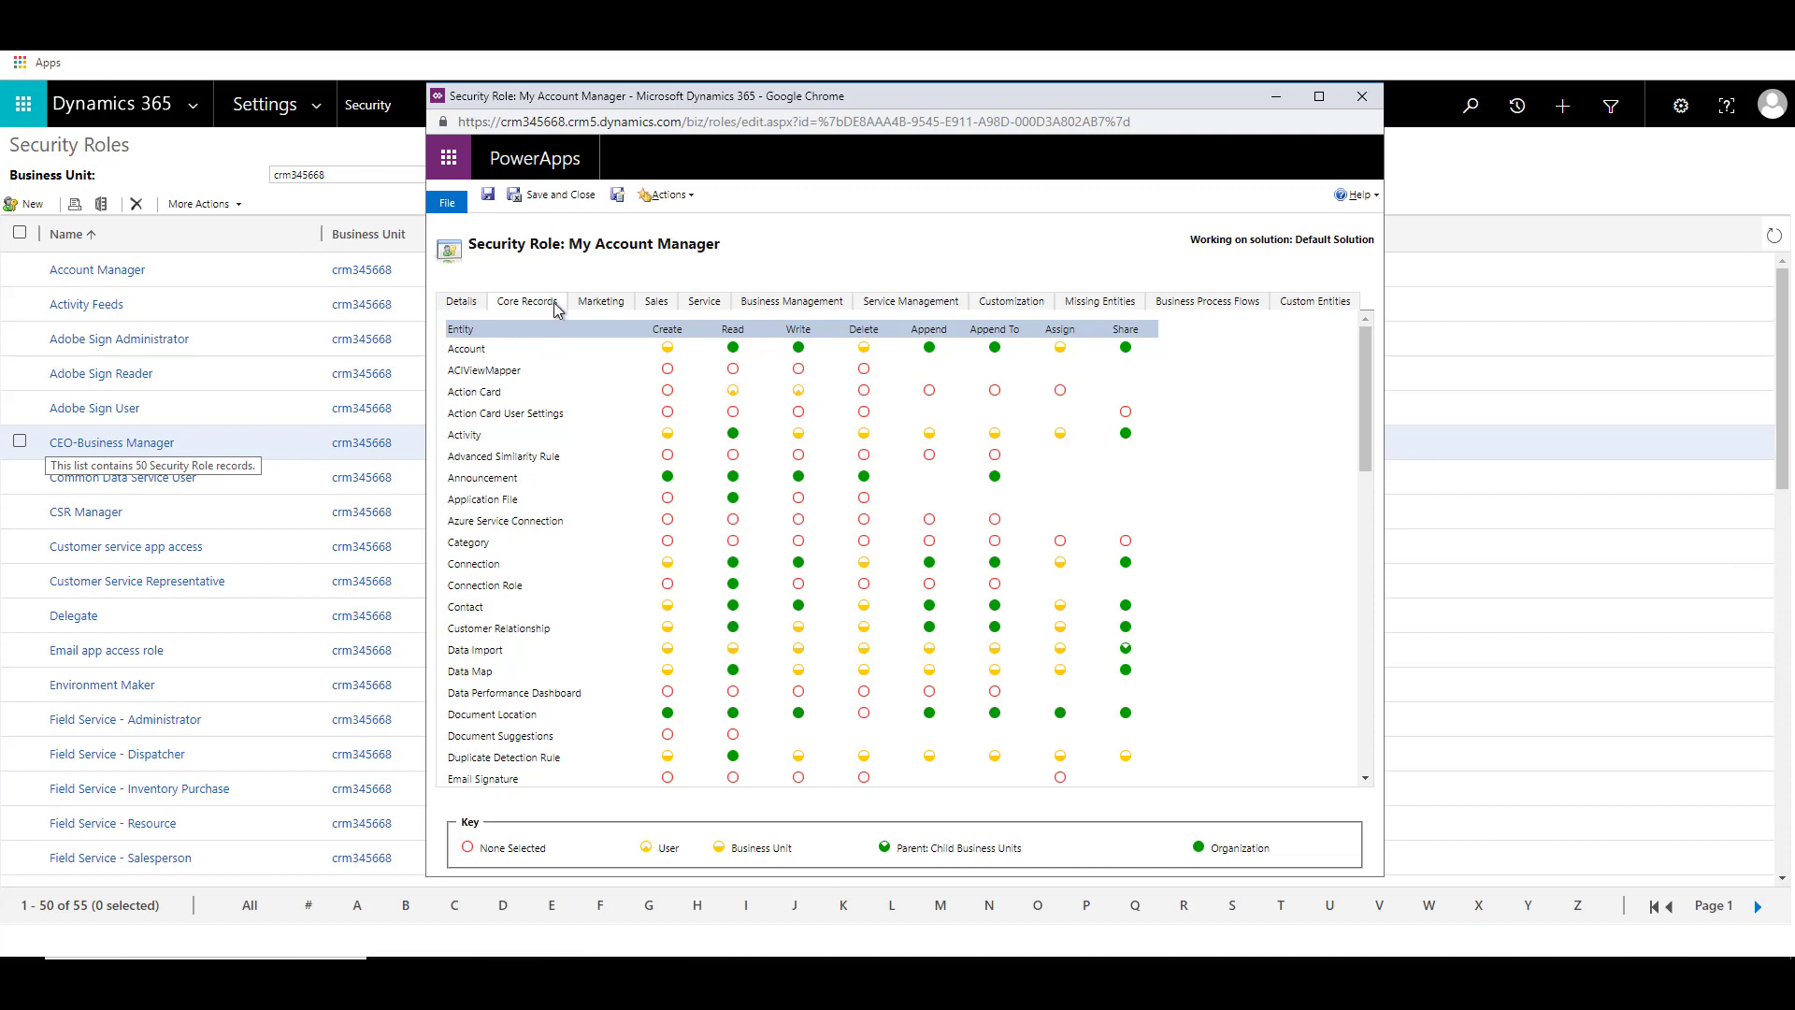
- Set all Account privileges to User level, then change the Read column's access level
left_click(668, 349)
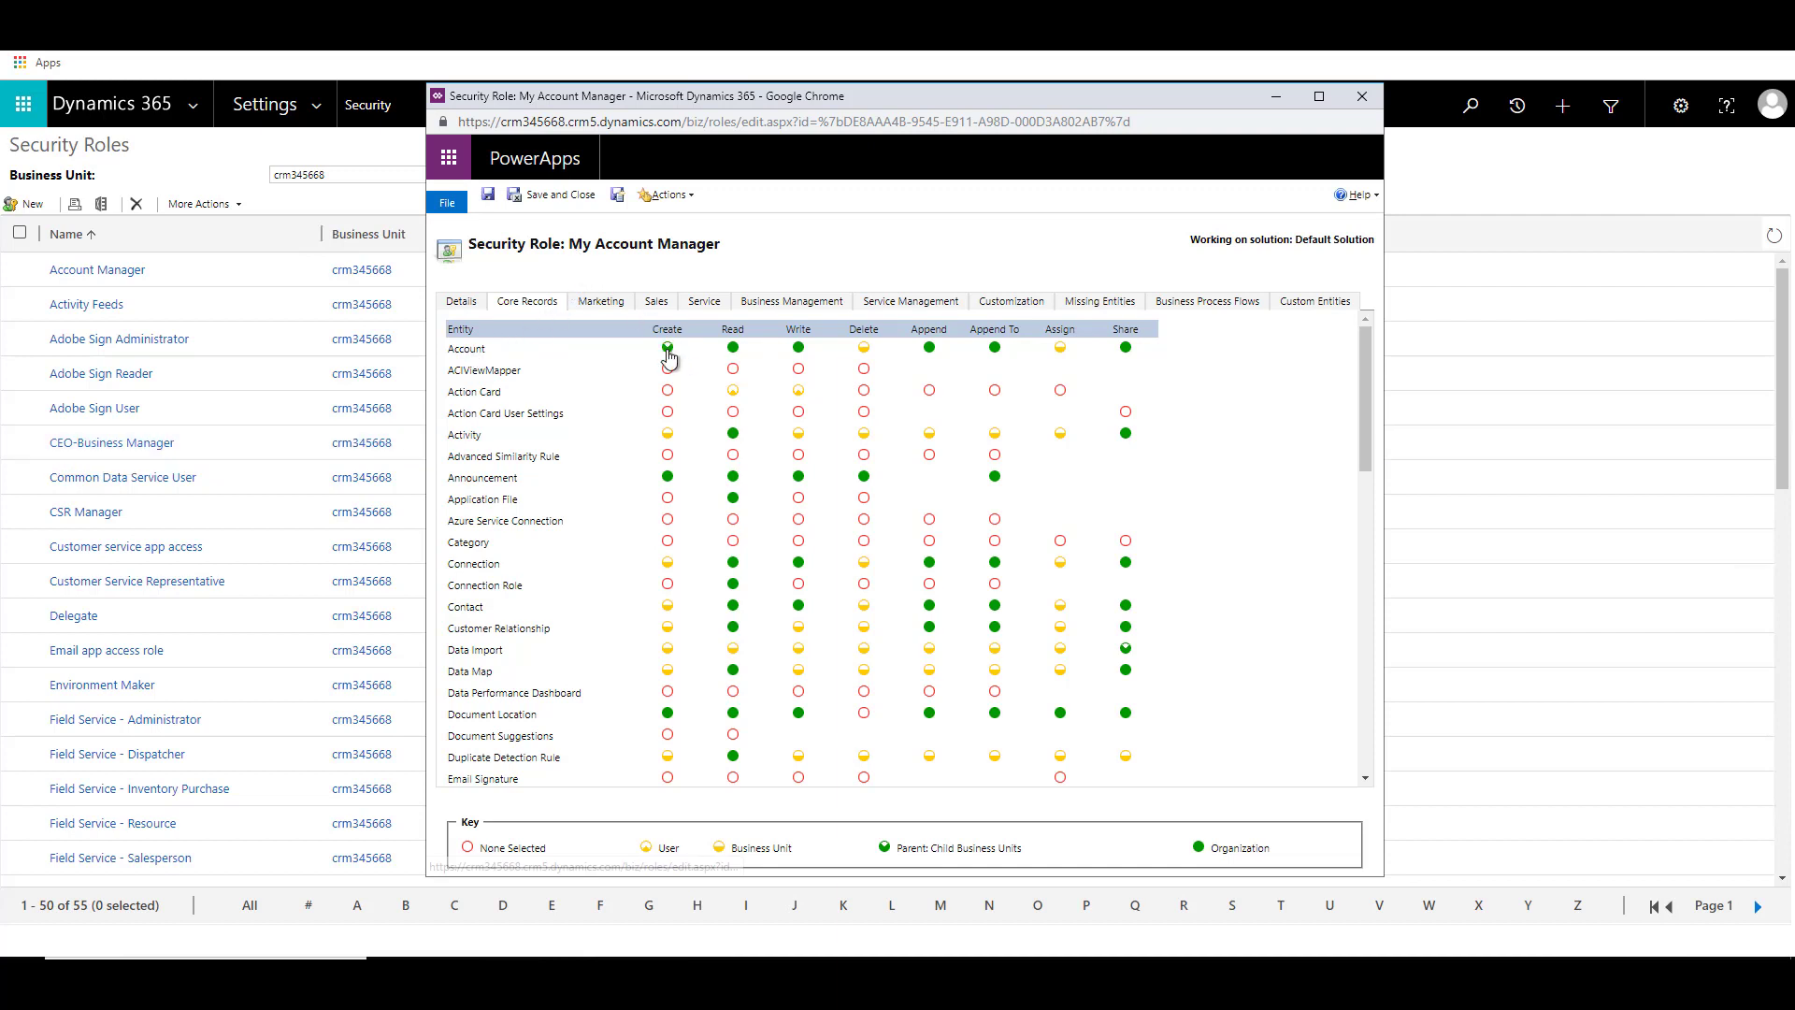
left_click(668, 349)
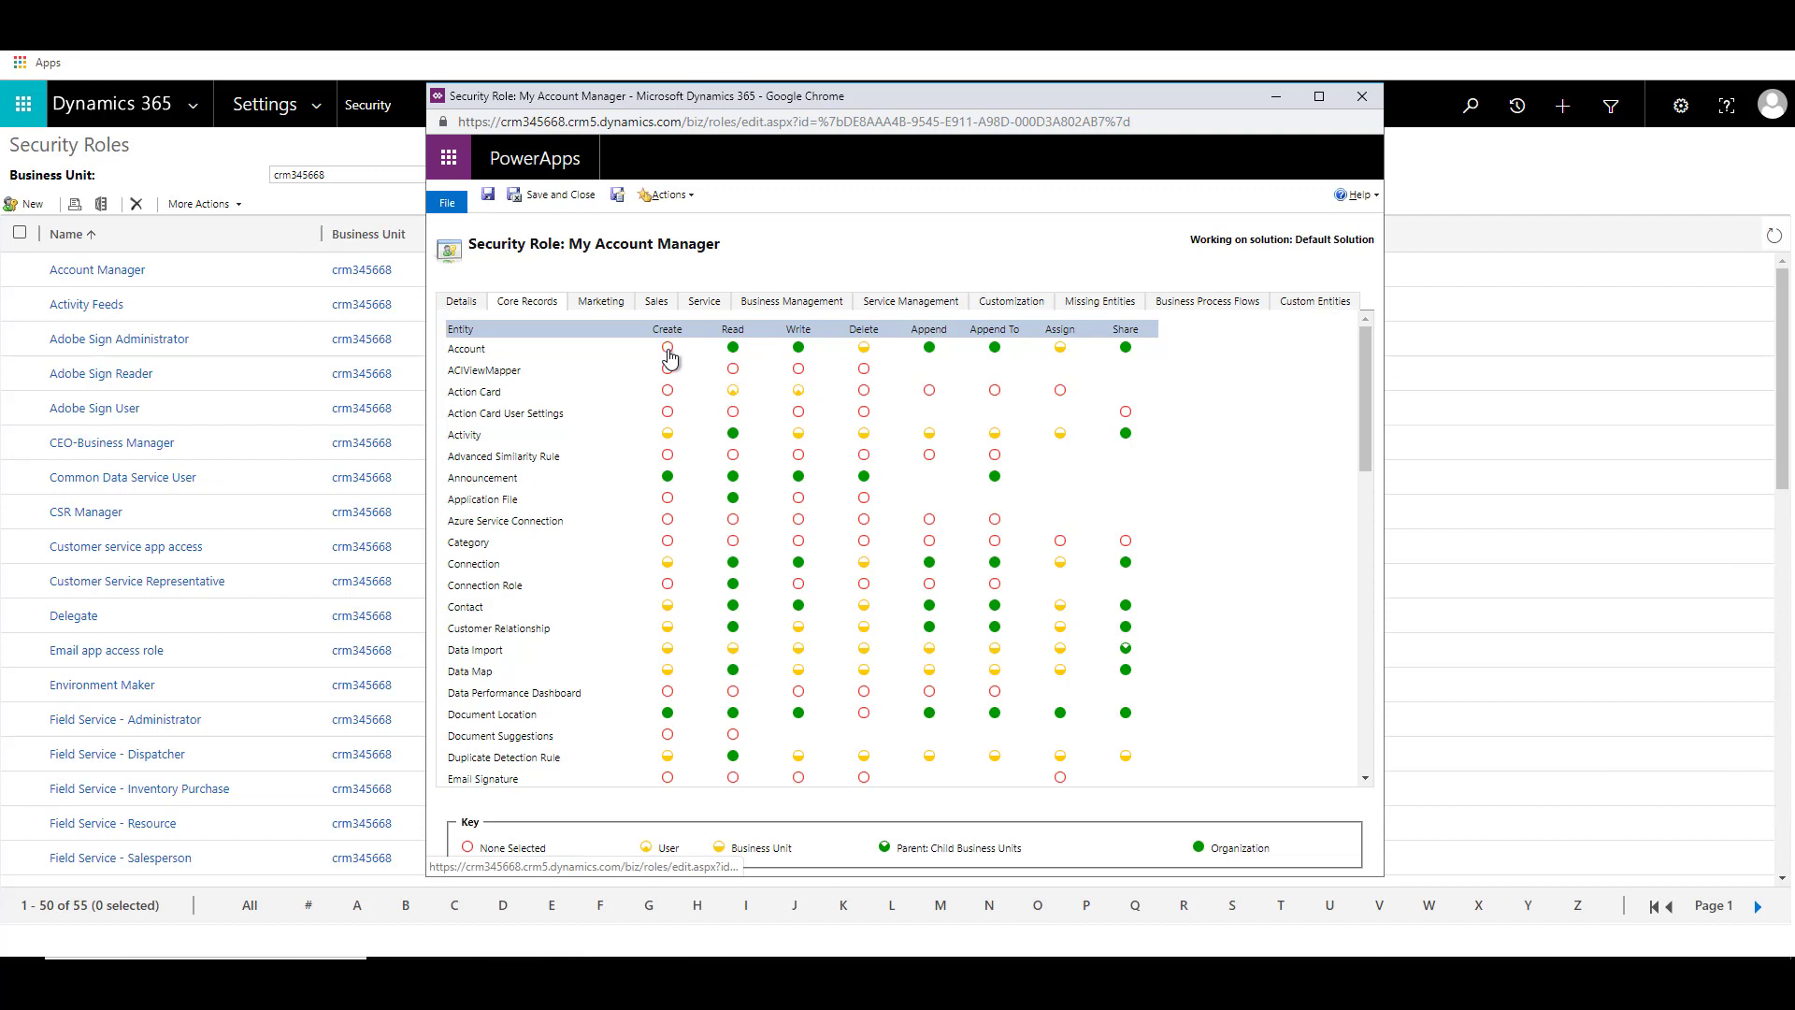
left_click(476, 355)
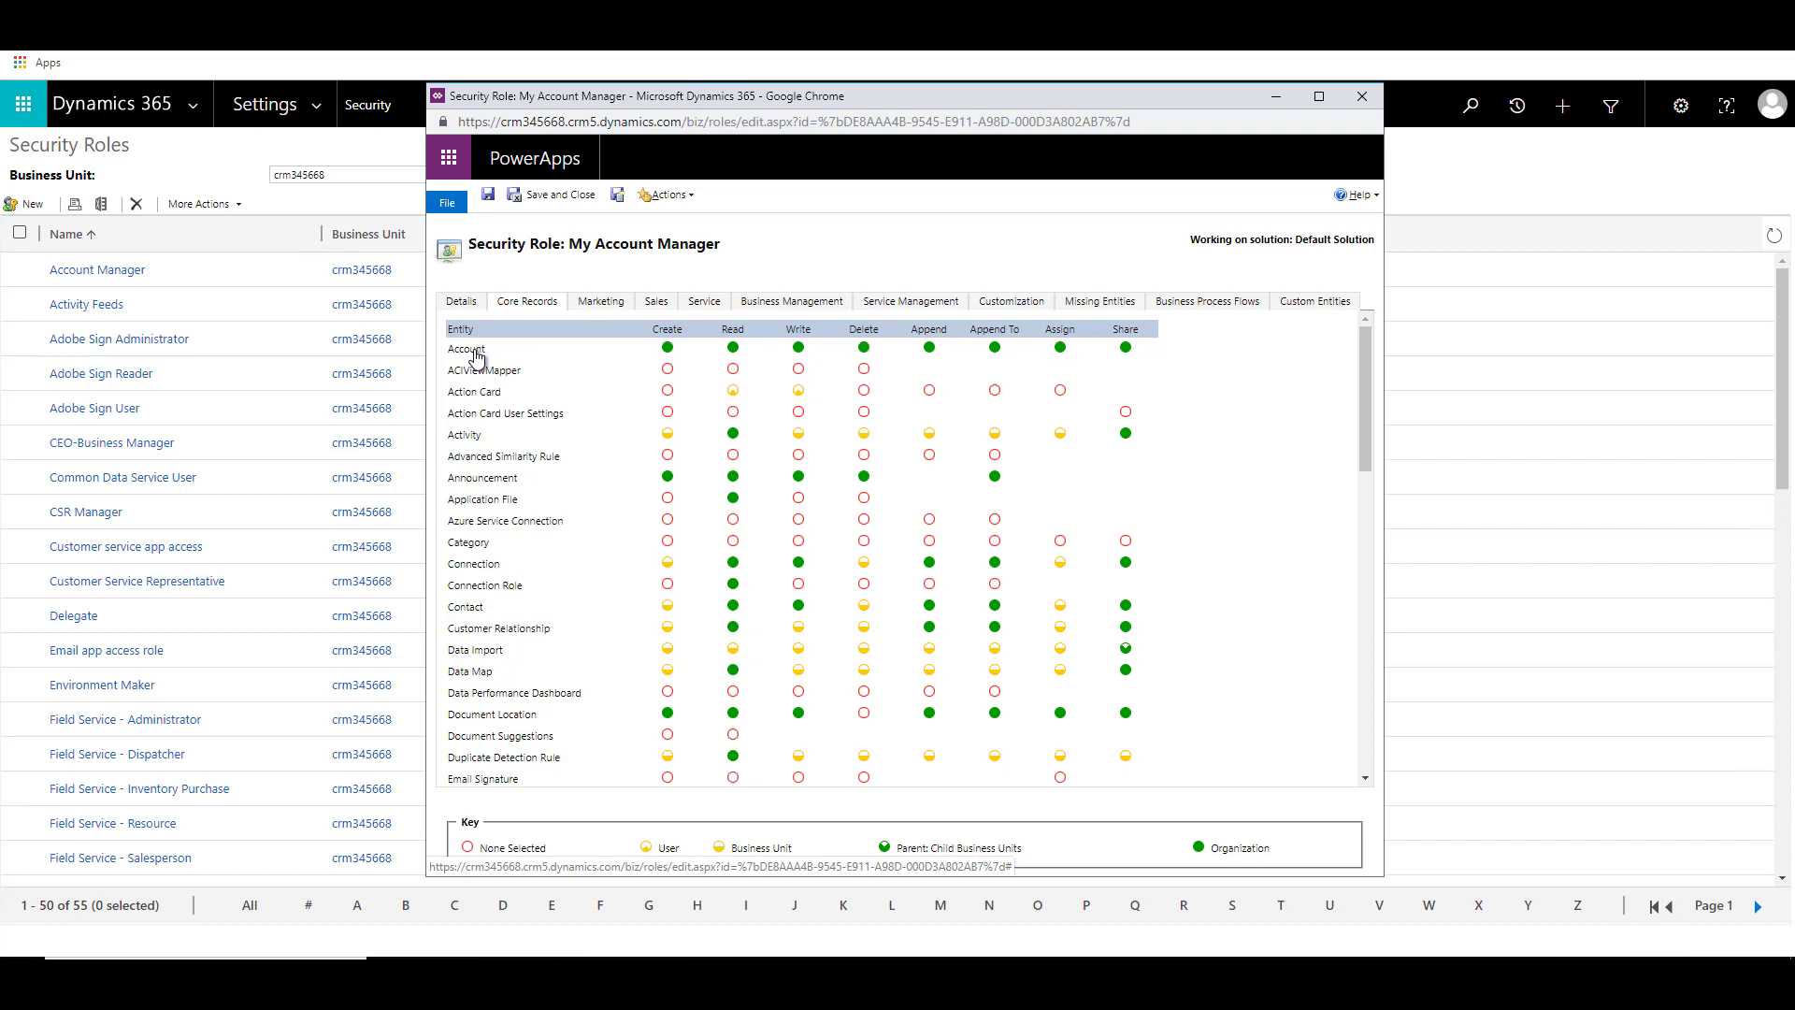
left_click(476, 355)
left_click(477, 355)
left_click(477, 355)
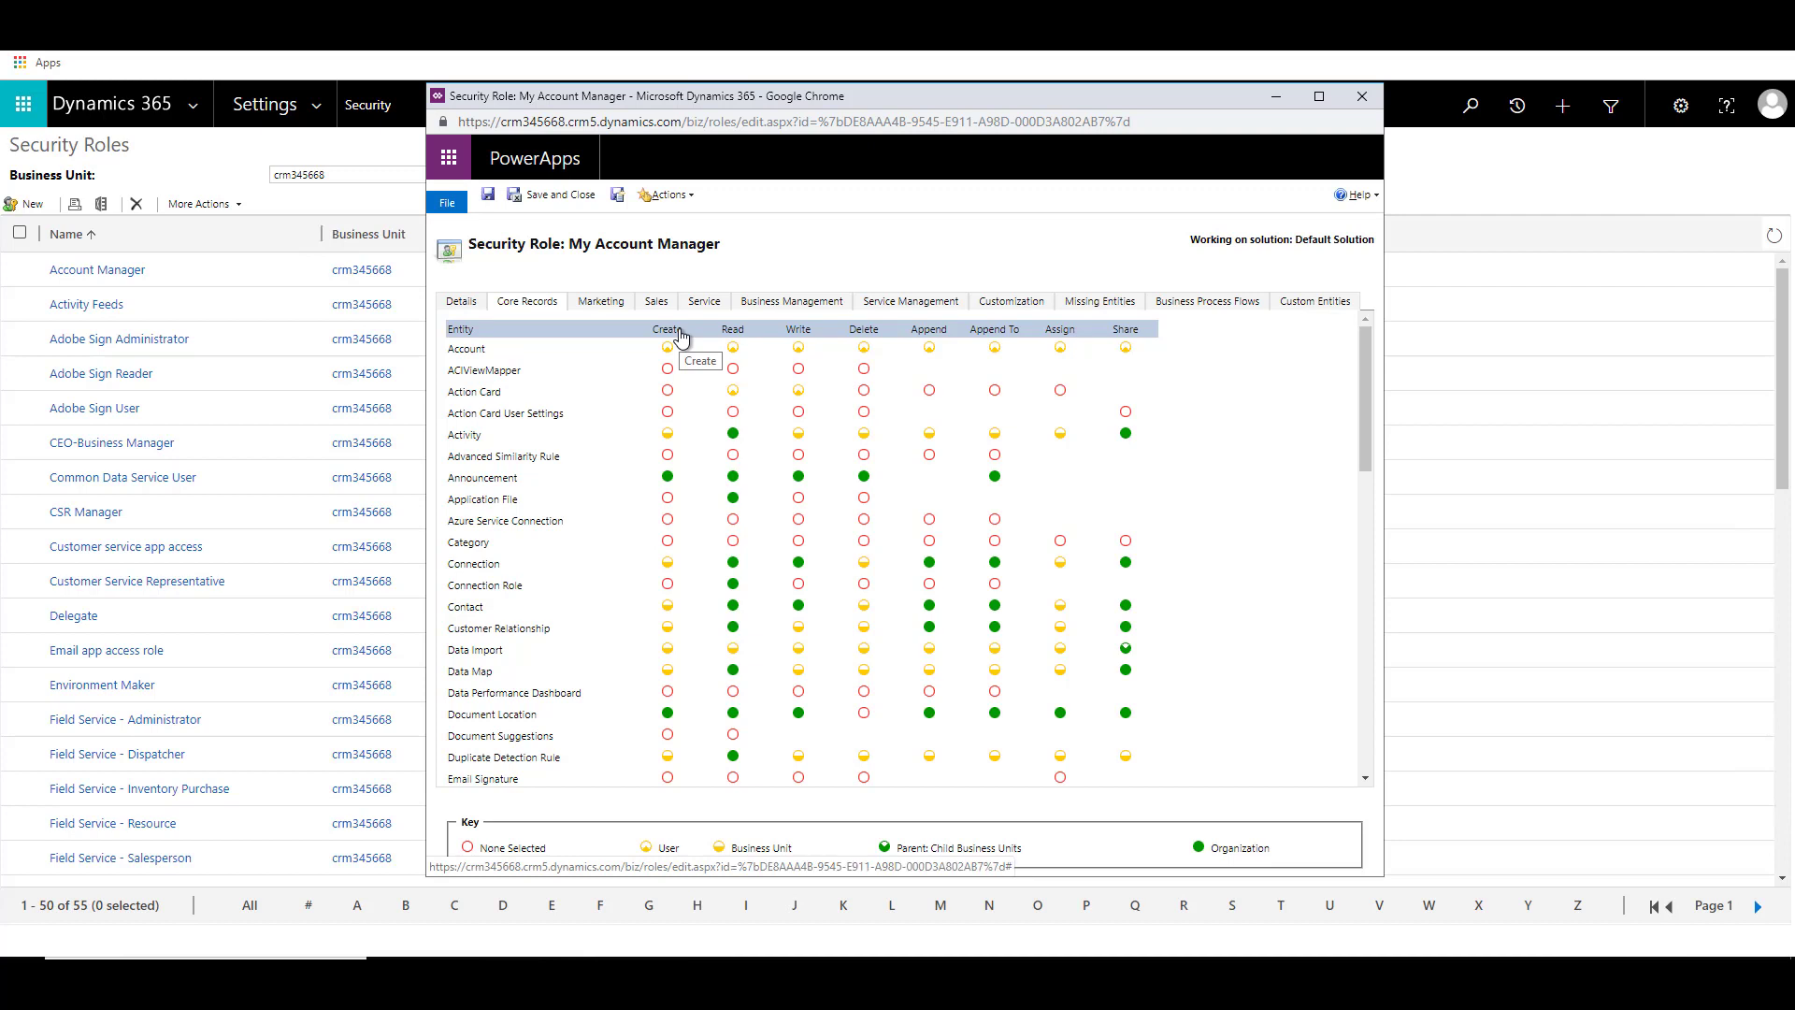
left_click(734, 333)
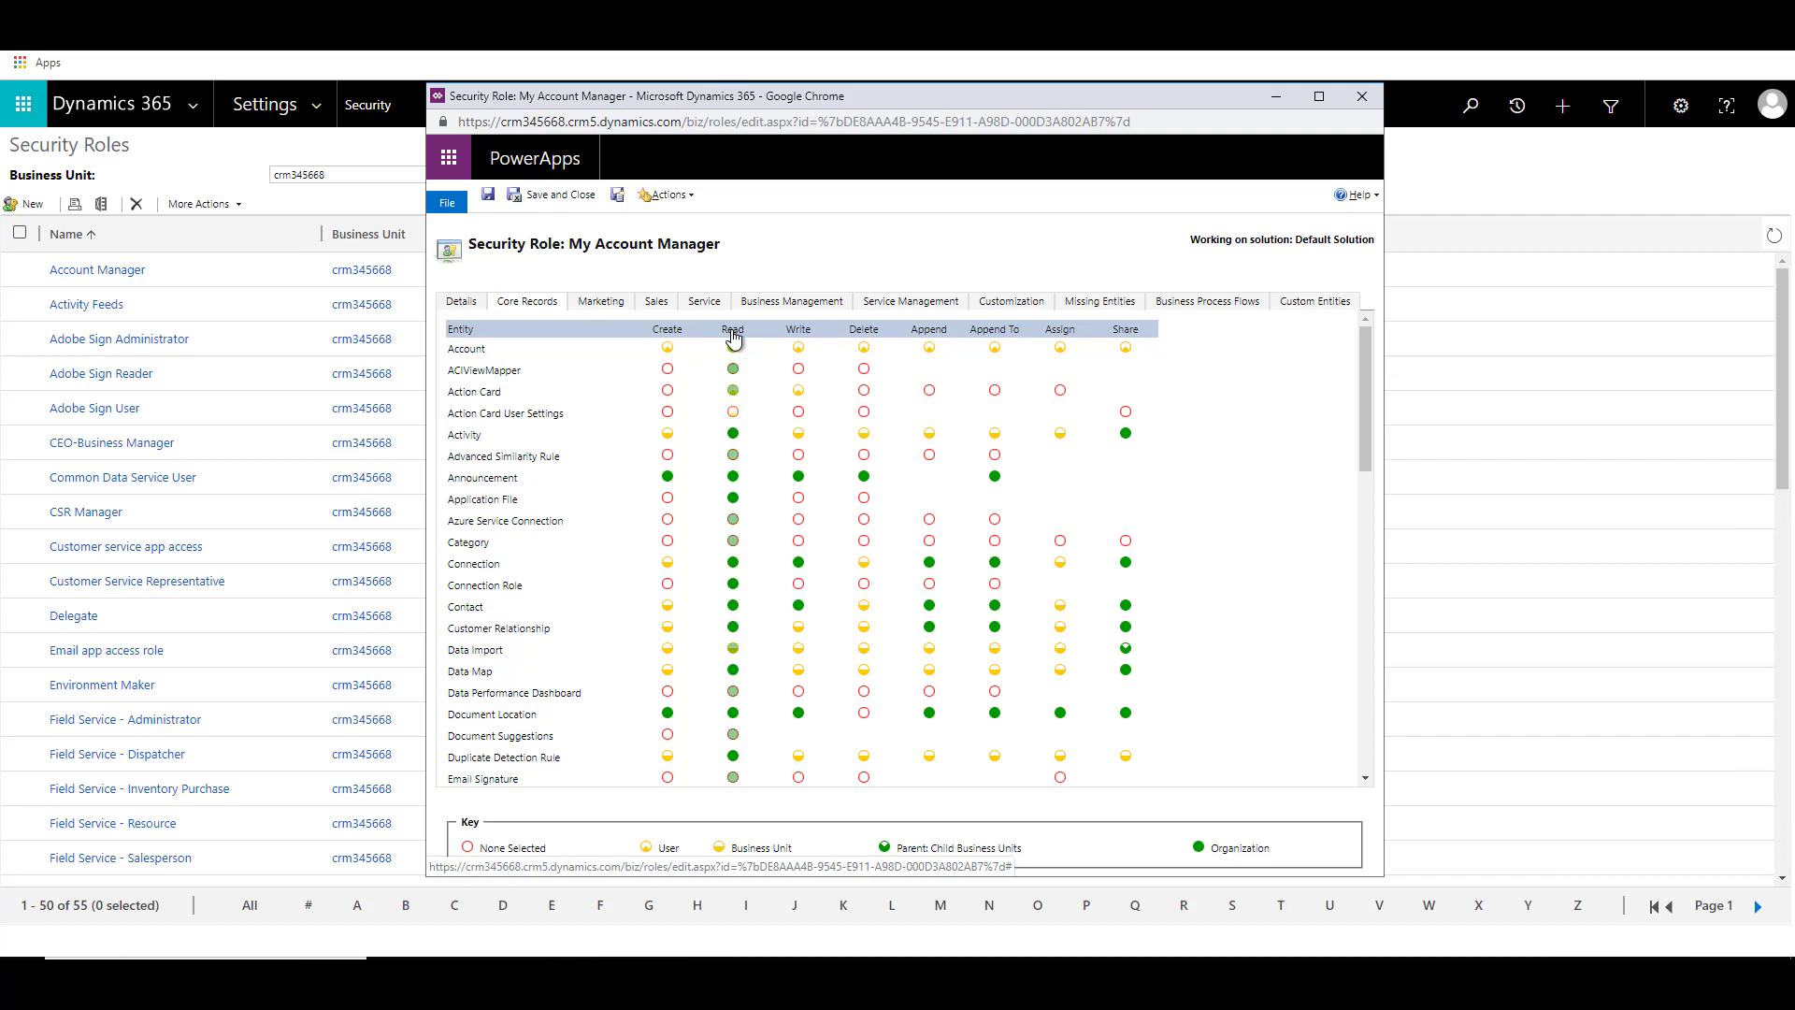
- Cycle the Read column until it shows Parent: Child Business Units
left_click(734, 333)
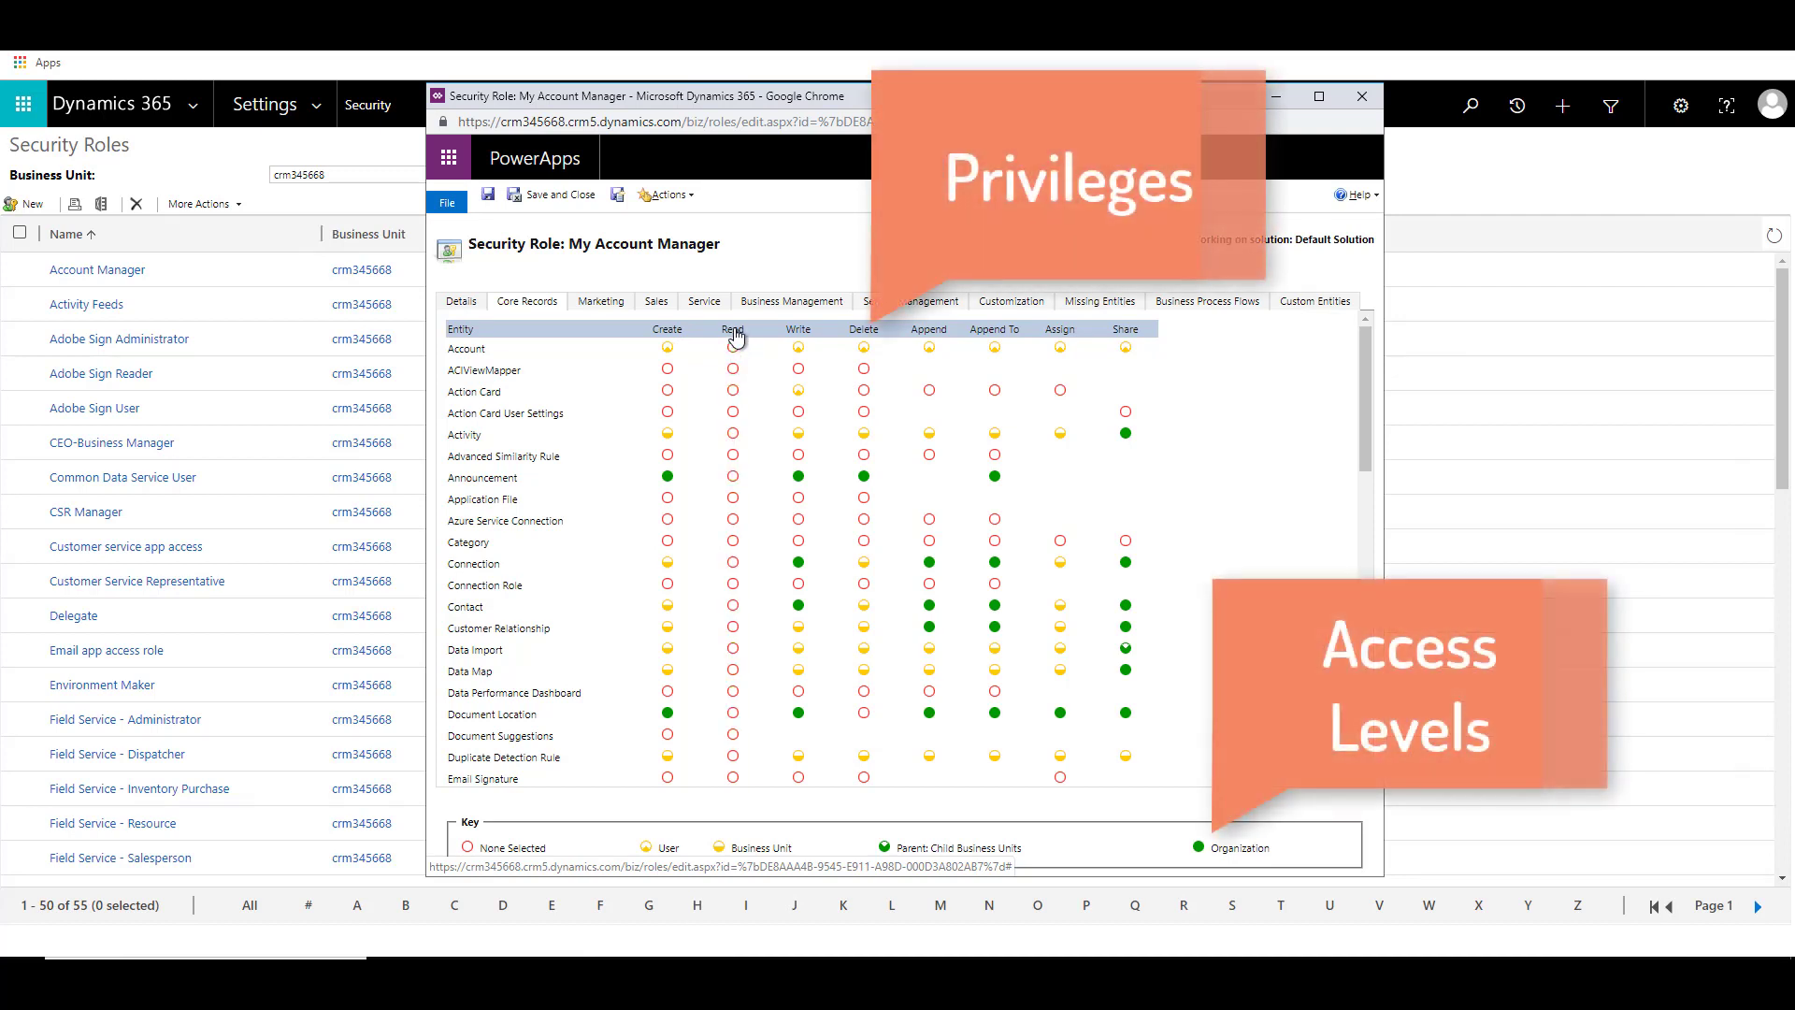
left_click(734, 333)
left_click(734, 333)
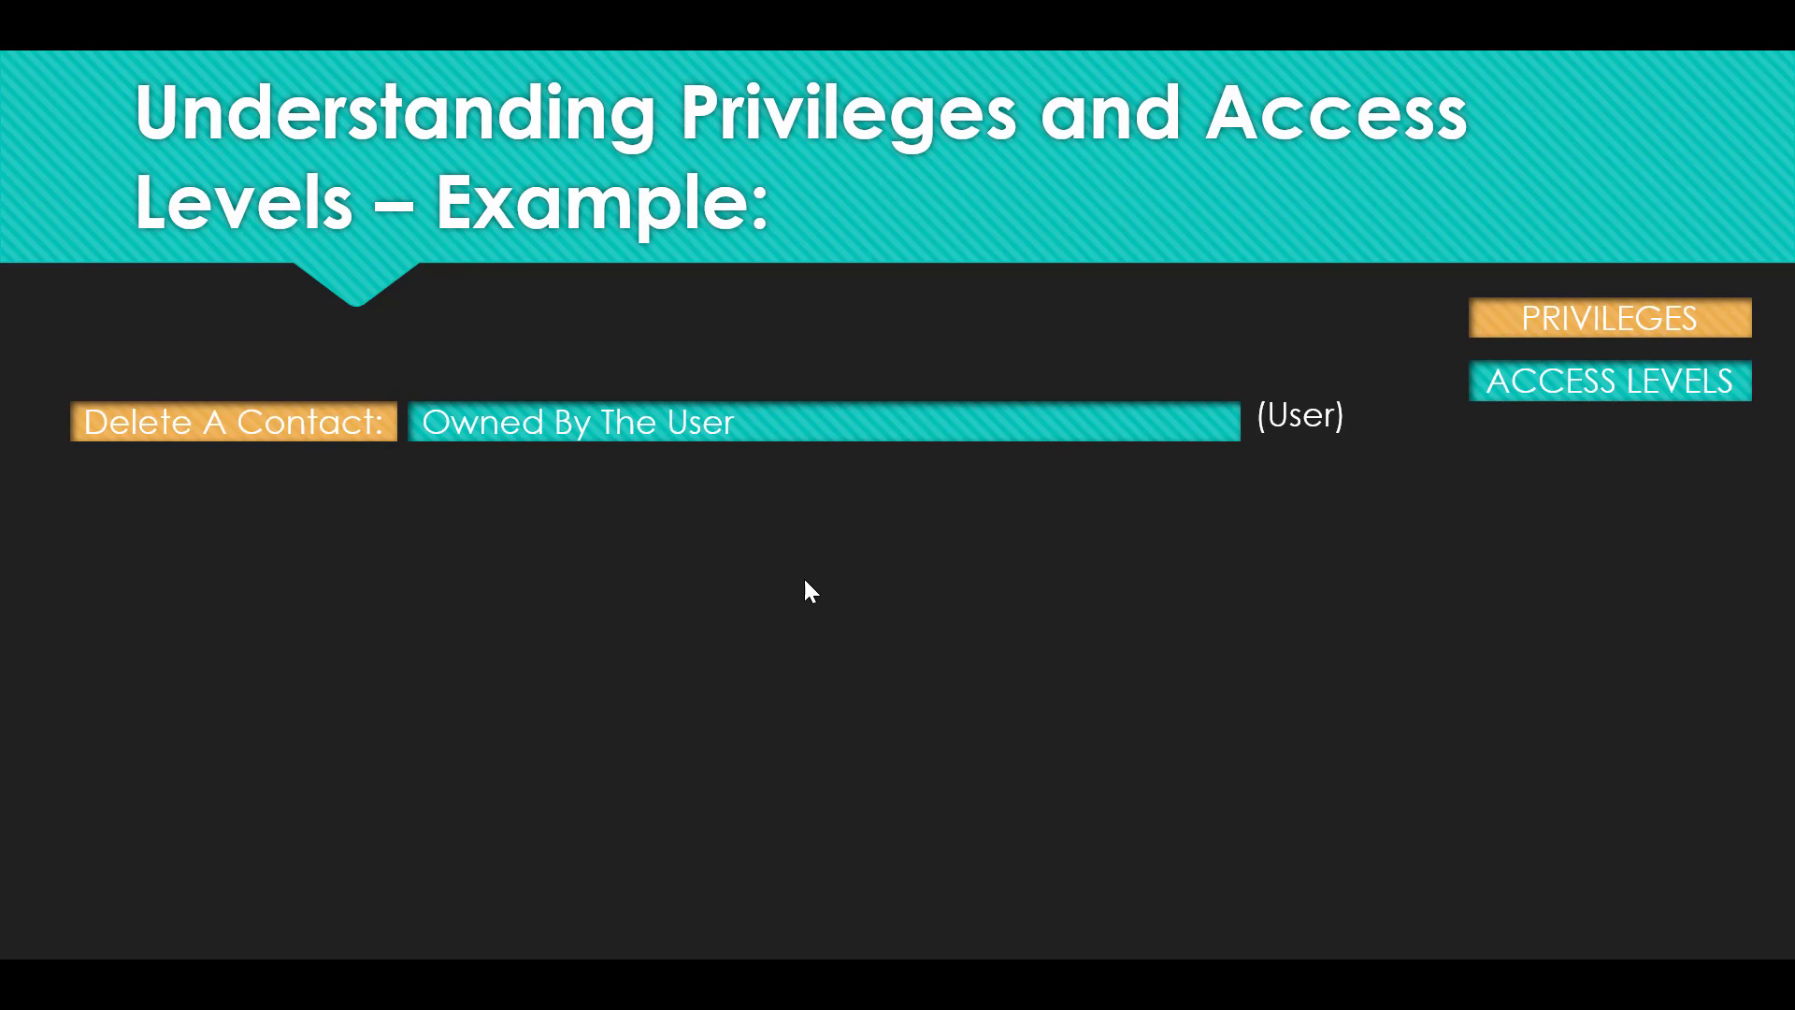
- Advance the slide to reveal the Read Accounts business-unit example
left_click(805, 581)
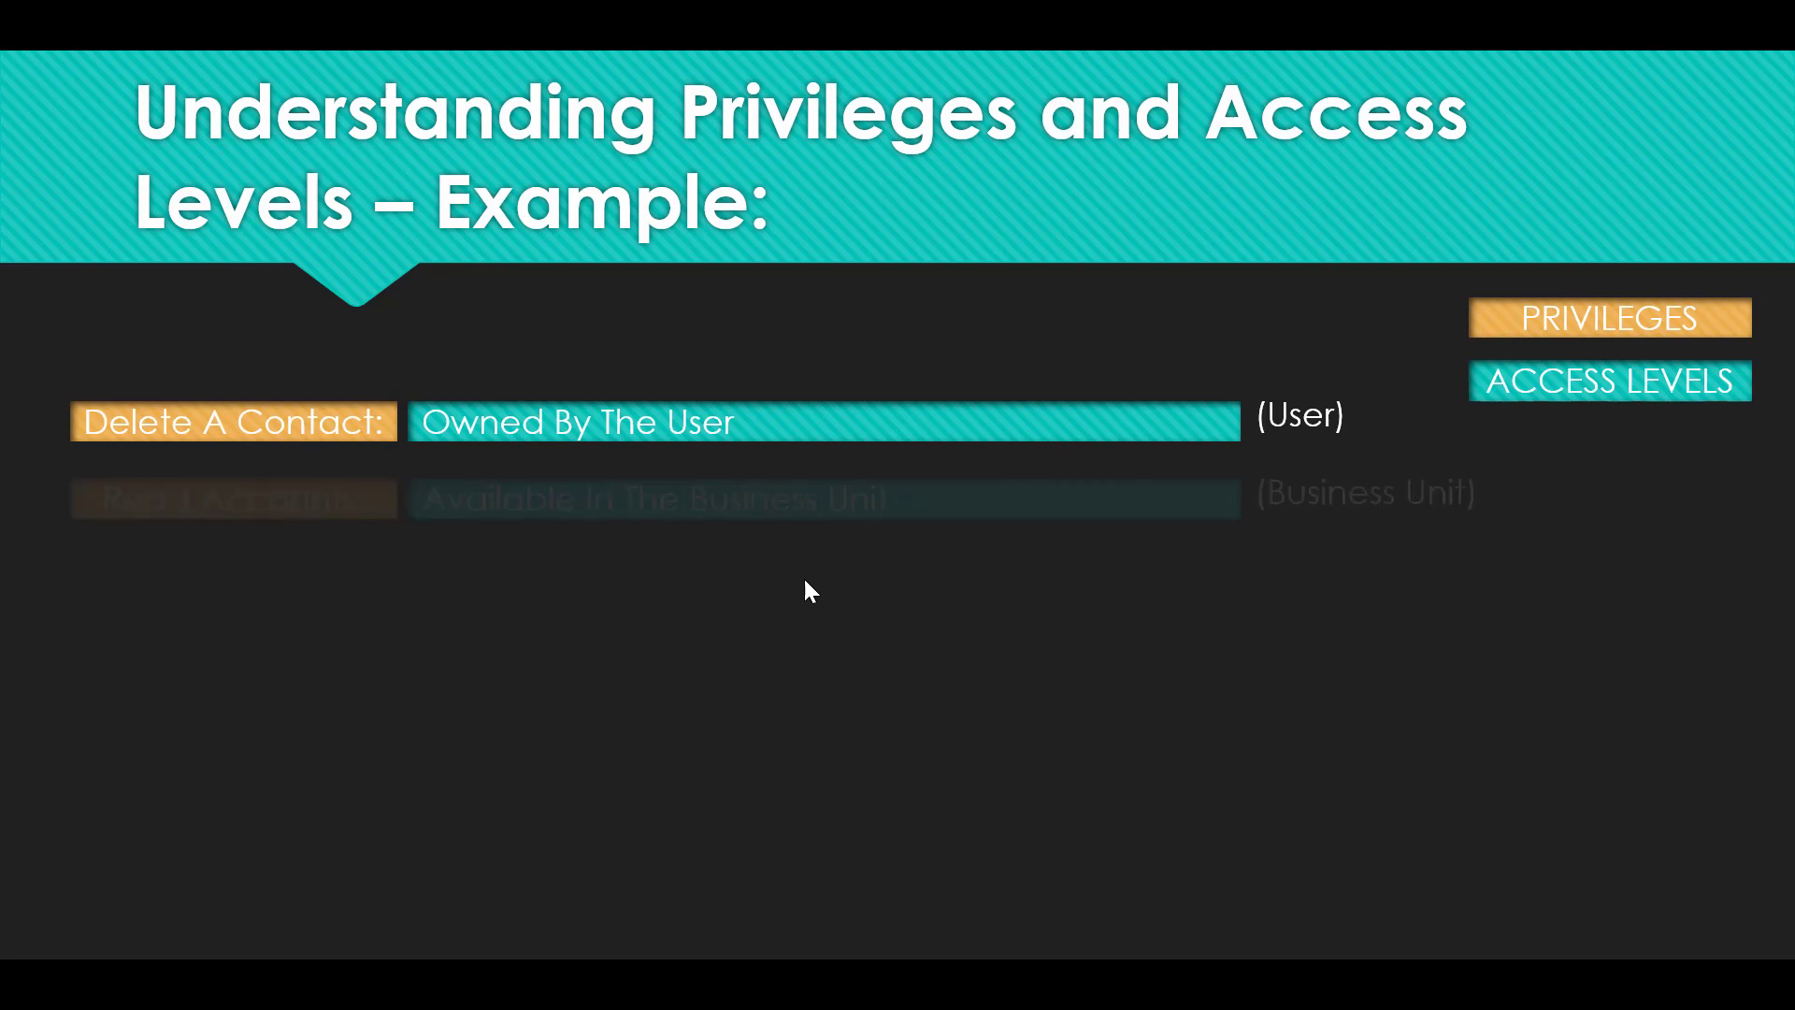